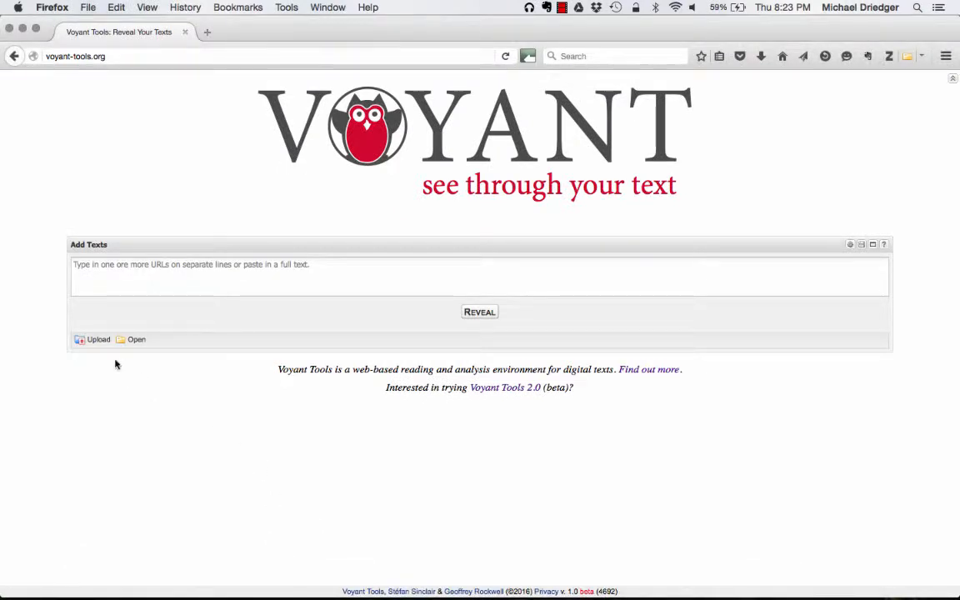
# Add 1788-Beckford_106pp.docx and 1788-Considerations_42pp.docx from the Transcription files folder to the upload list.
pyautogui.click(93, 340)
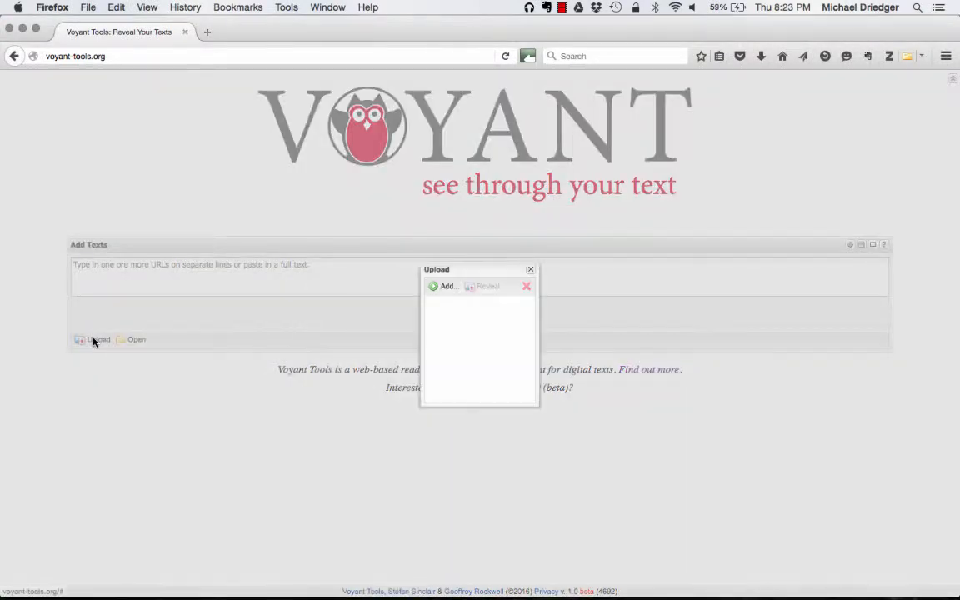
pyautogui.click(446, 286)
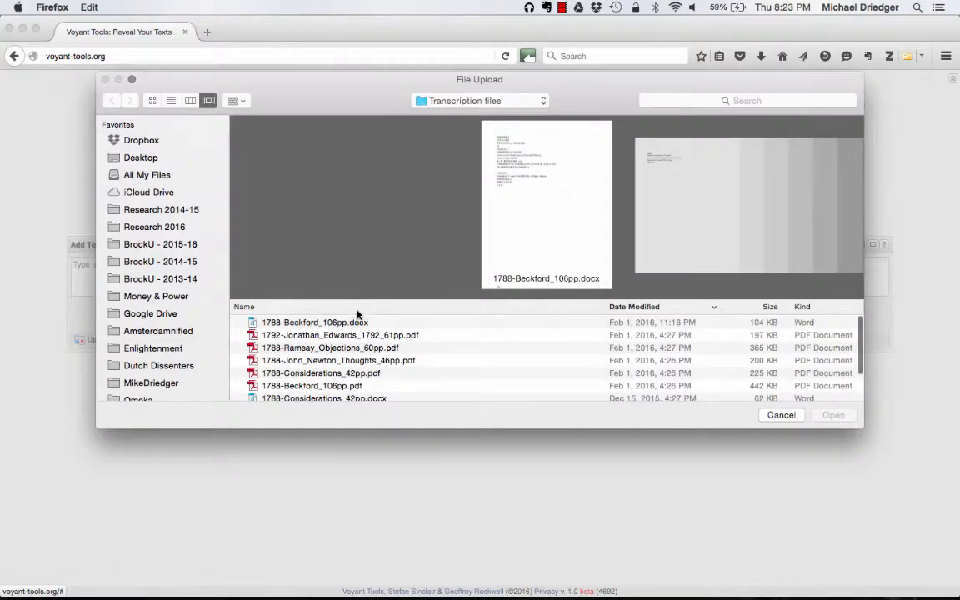
pyautogui.click(322, 325)
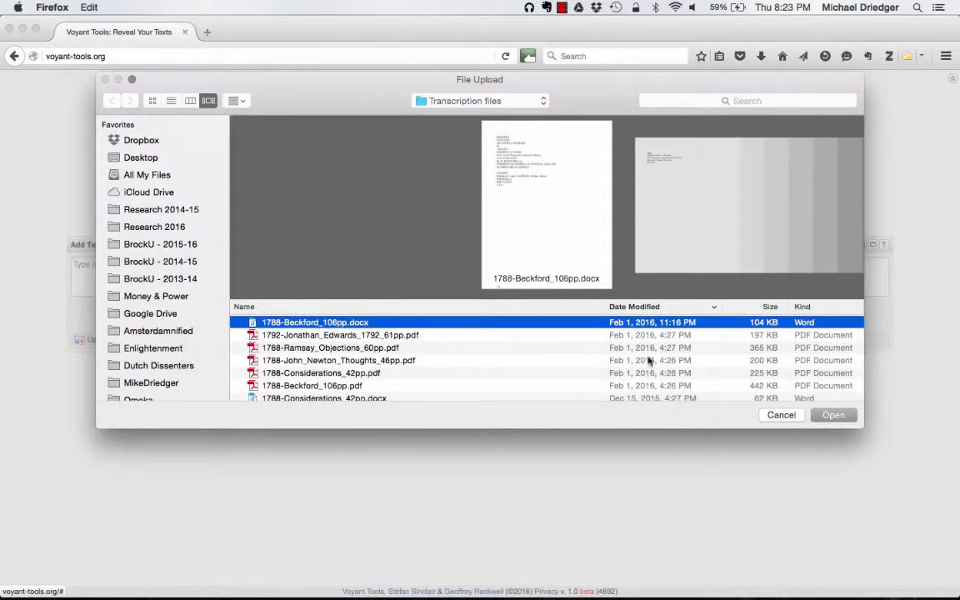
pyautogui.click(827, 417)
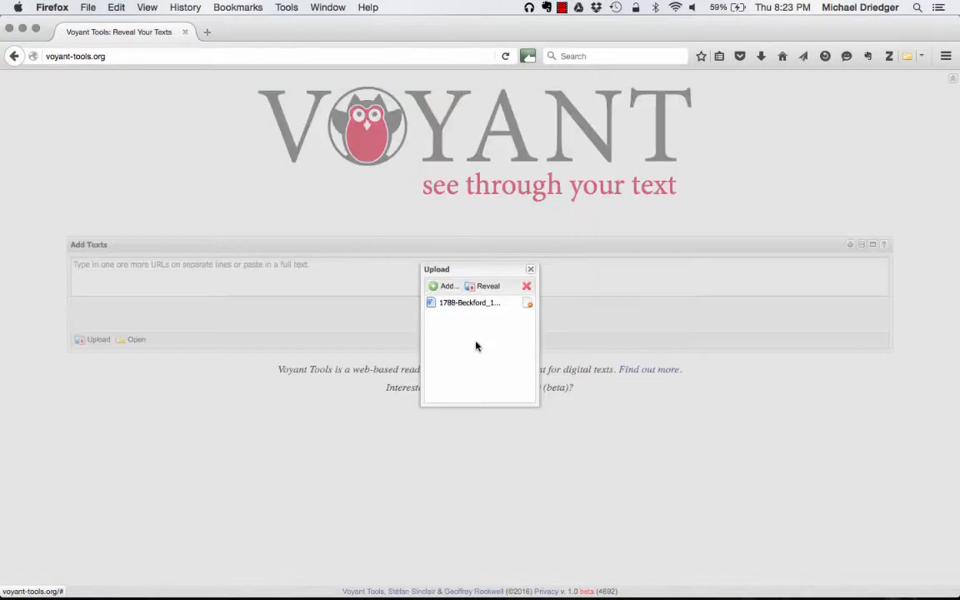
pyautogui.click(447, 286)
pyautogui.scroll(-3, 437, 351)
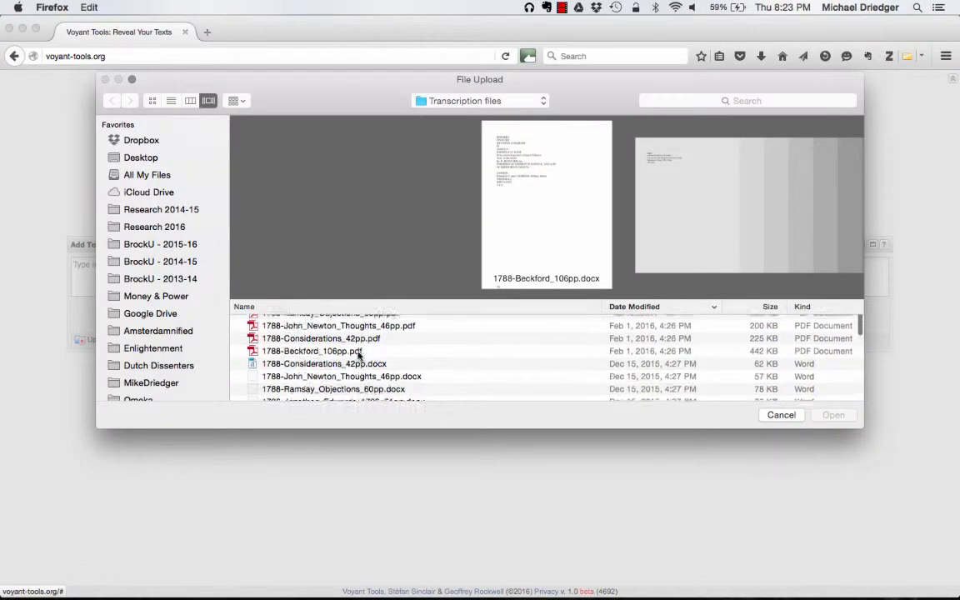
pyautogui.click(309, 356)
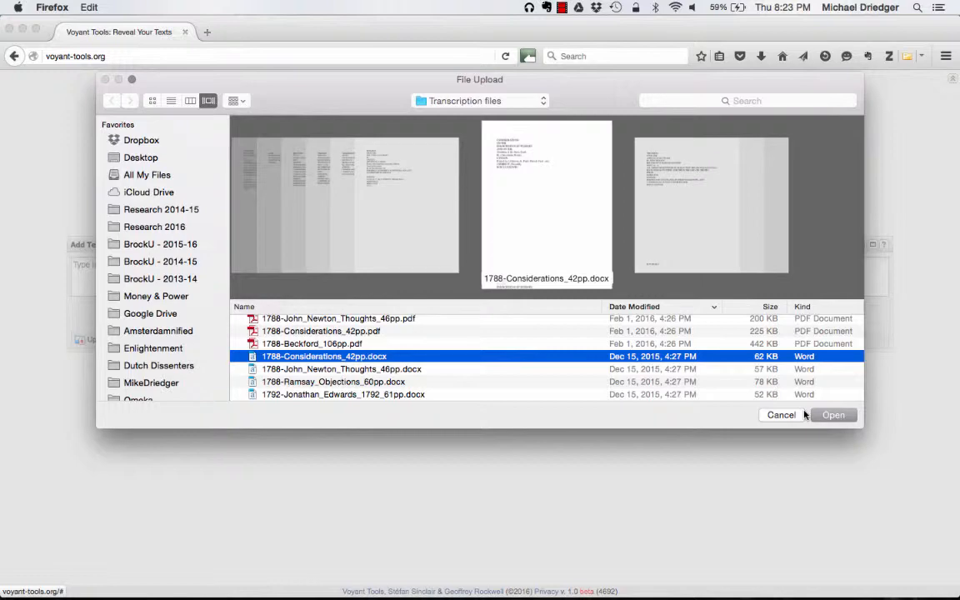
pyautogui.click(831, 415)
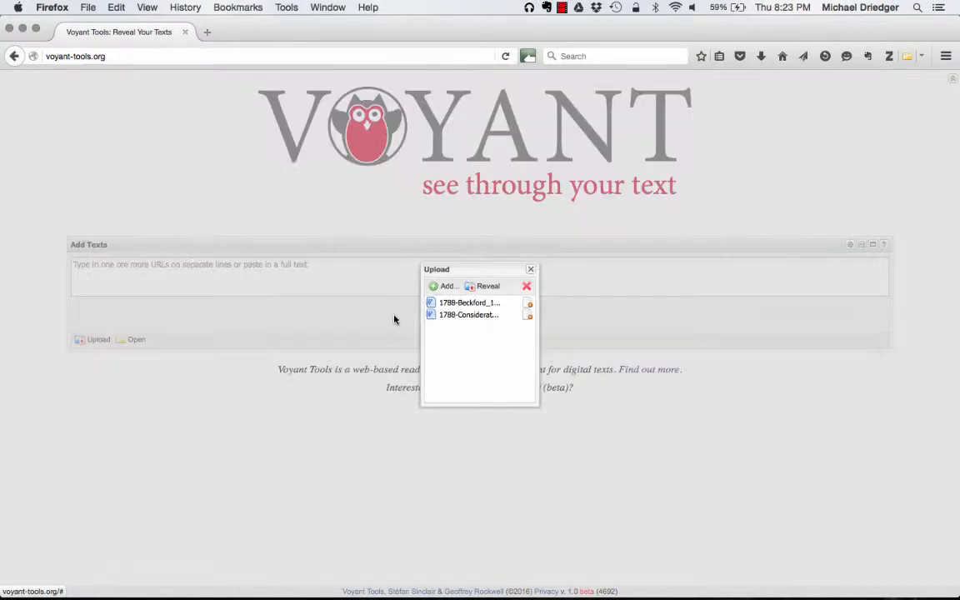
# Add 1788-John_Newton_Thoughts_46pp.docx and 1788-Ramsay_Objections_60pp.docx to the upload list.
pyautogui.click(445, 287)
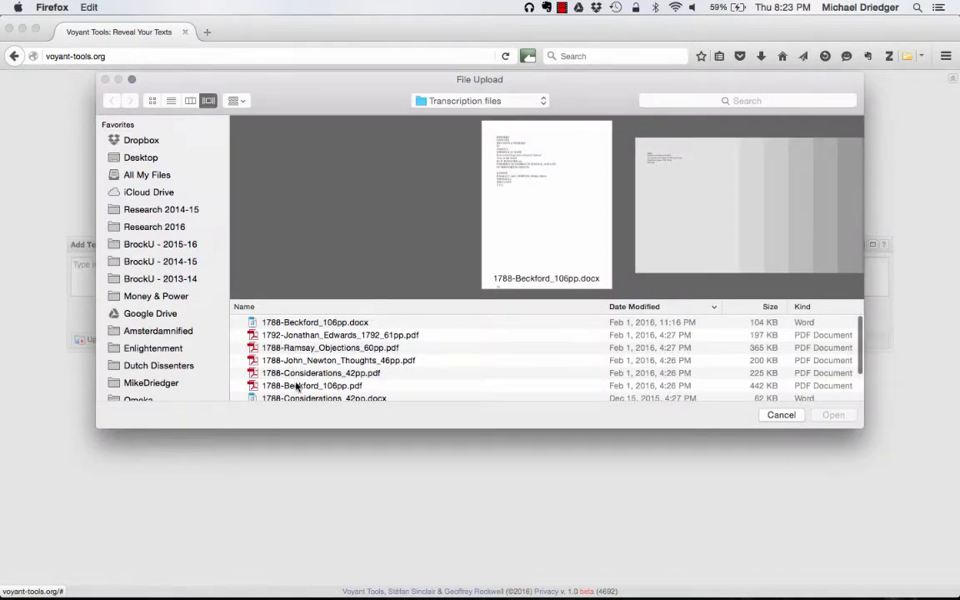
pyautogui.scroll(-2, 298, 386)
pyautogui.click(679, 368)
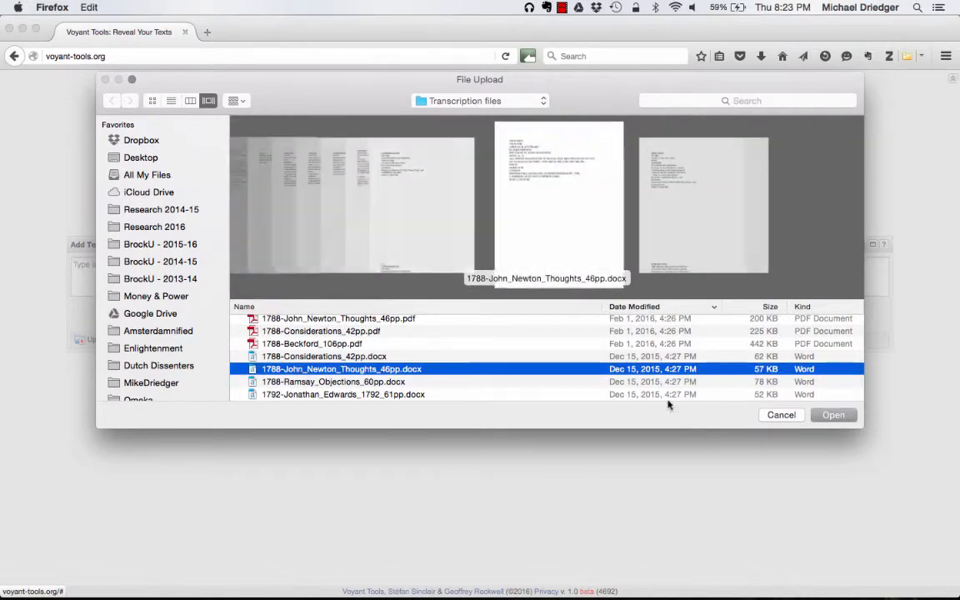
pyautogui.click(830, 415)
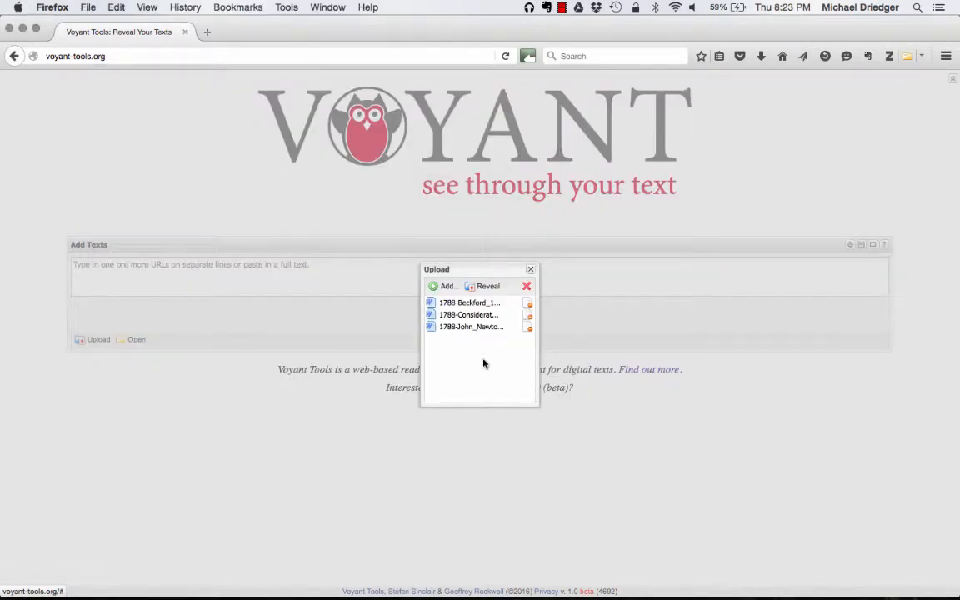
pyautogui.click(446, 285)
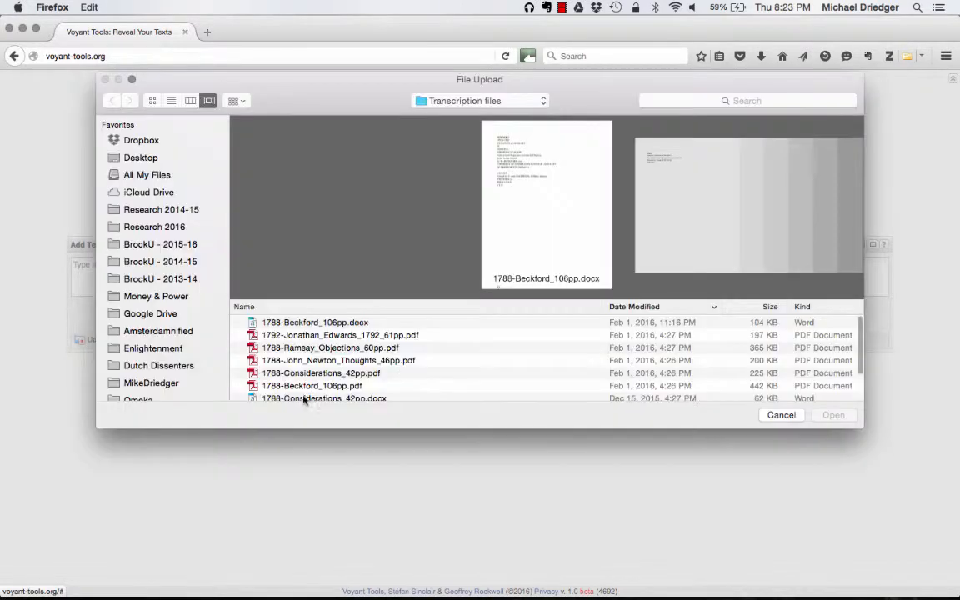
pyautogui.scroll(-3, 300, 391)
pyautogui.click(290, 383)
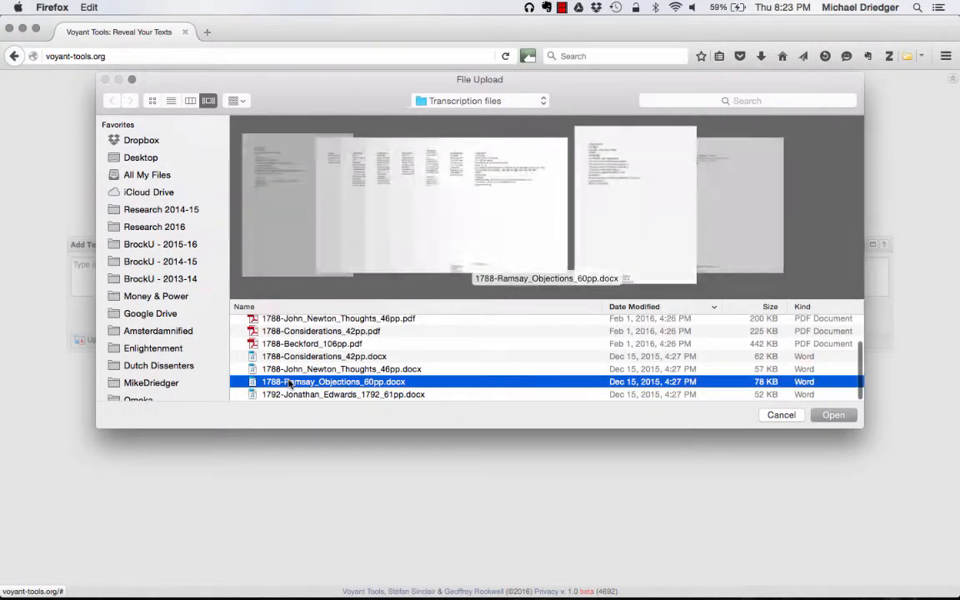
pyautogui.click(833, 415)
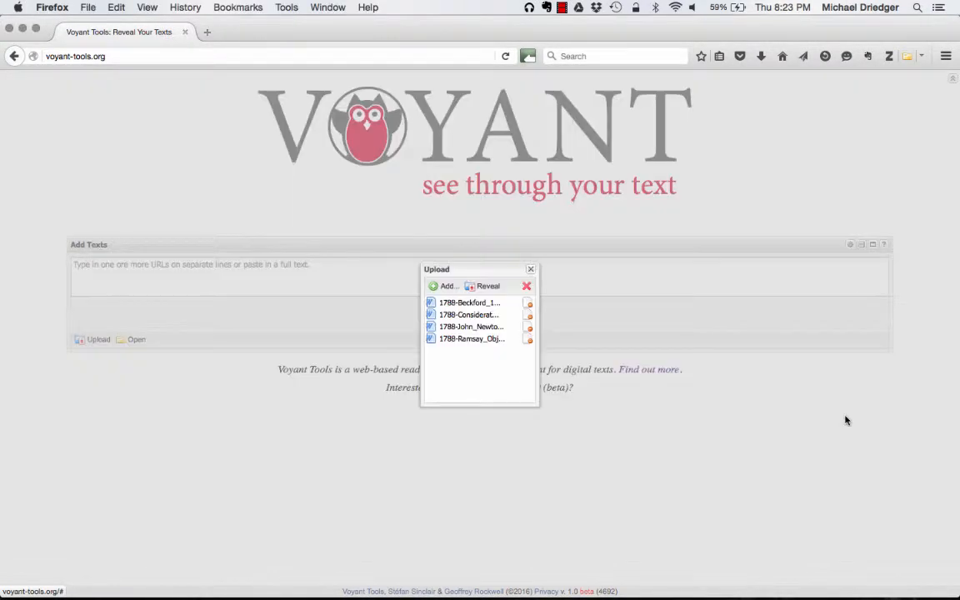
# Add 1792-Jonathan_Edwards_1792_61pp.docx to the upload list and reveal the corpus analysis.
pyautogui.click(445, 287)
pyautogui.scroll(-3, 350, 358)
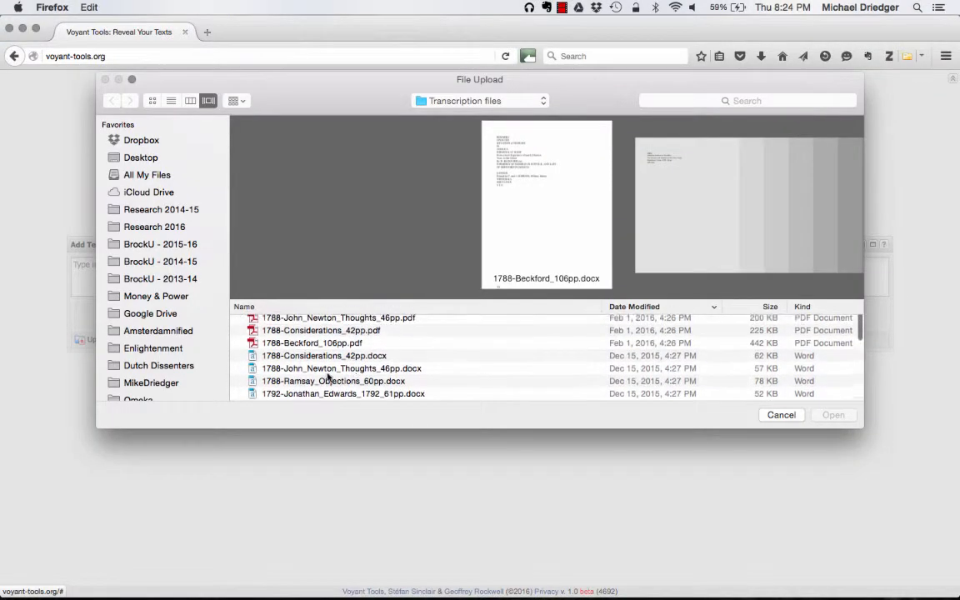
pyautogui.click(310, 395)
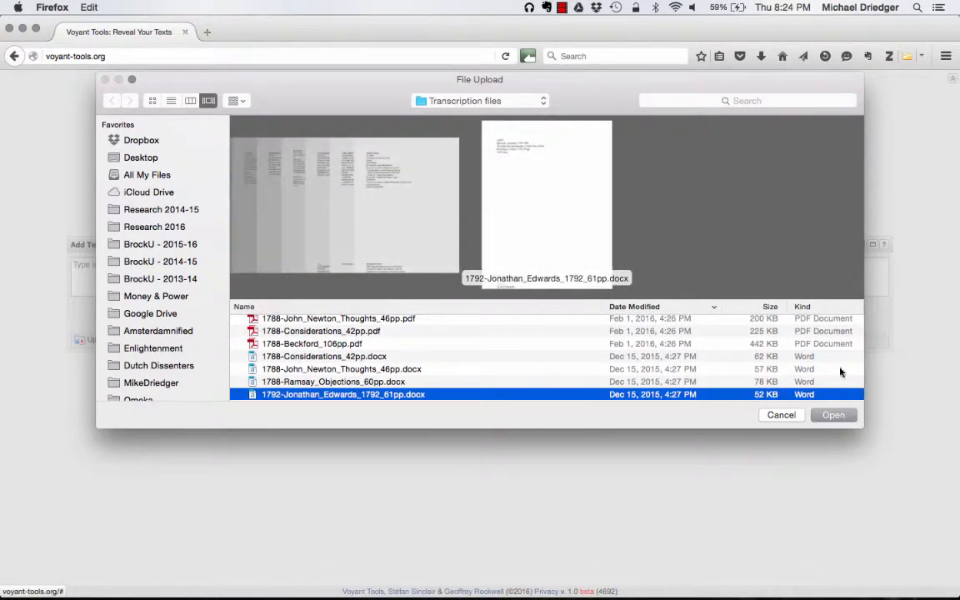
pyautogui.click(827, 424)
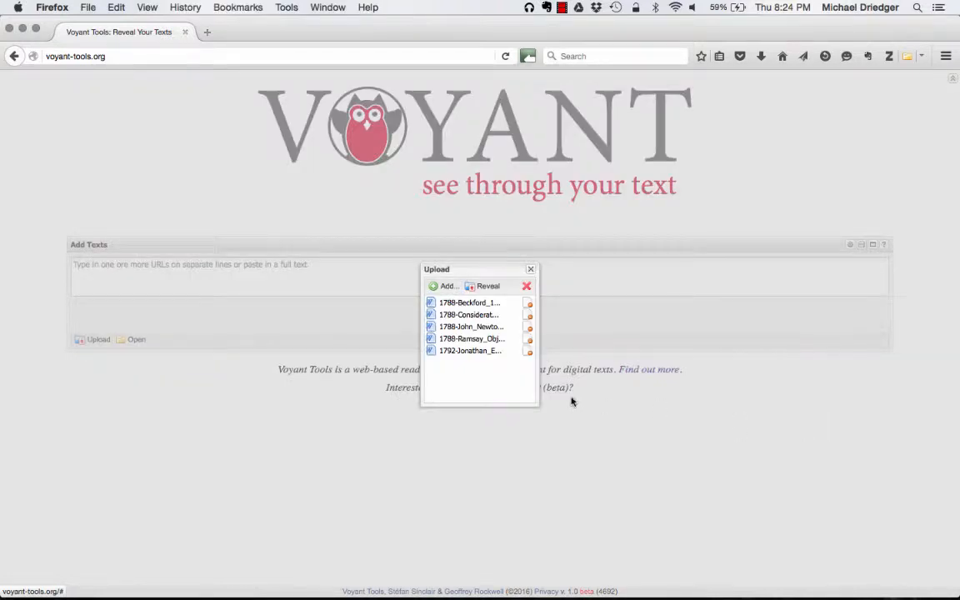
pyautogui.click(487, 286)
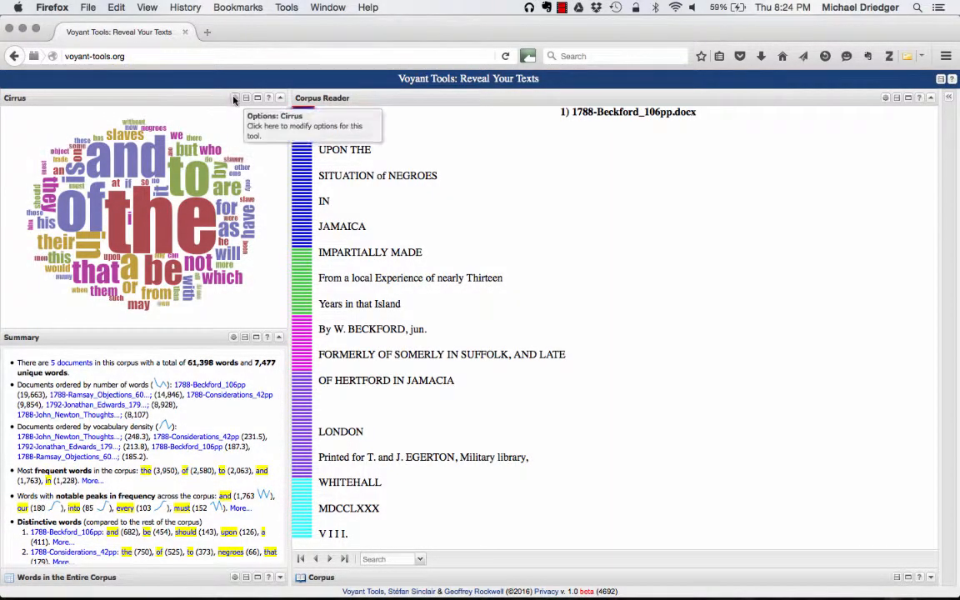
# Set the Cirrus word cloud's stop words list to English (Taporware) and apply it globally.
pyautogui.click(234, 98)
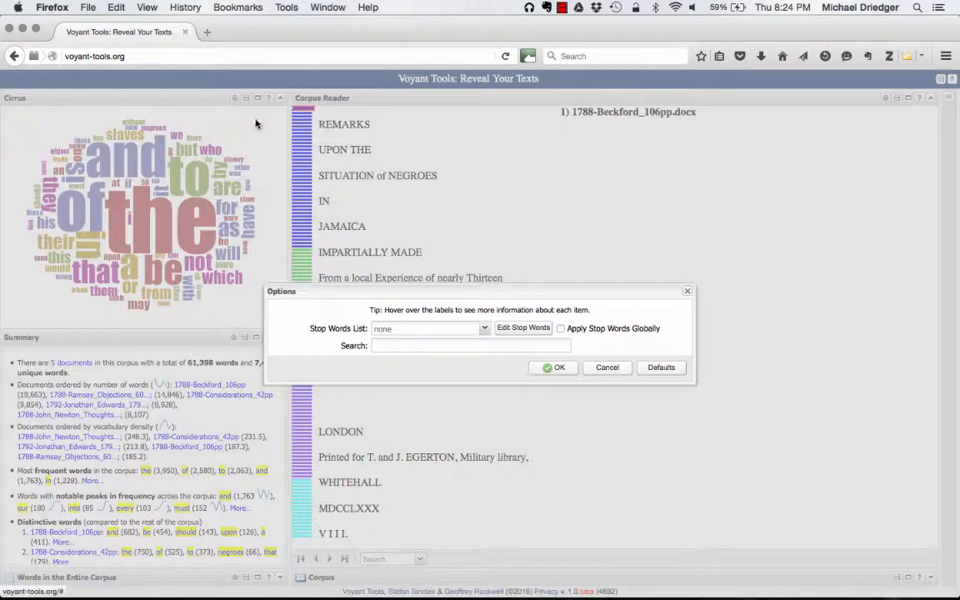
pyautogui.click(483, 329)
pyautogui.click(461, 358)
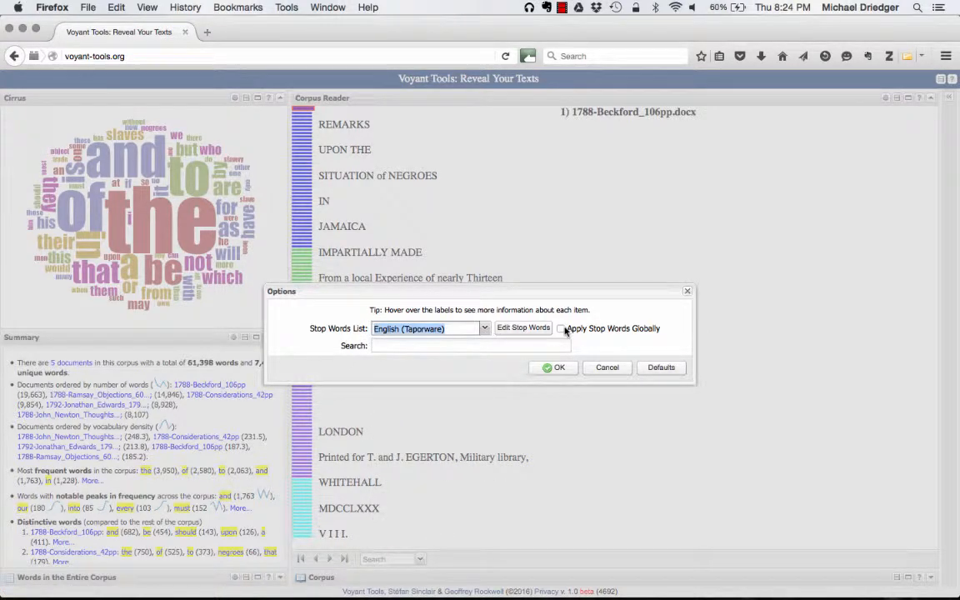
pyautogui.click(562, 329)
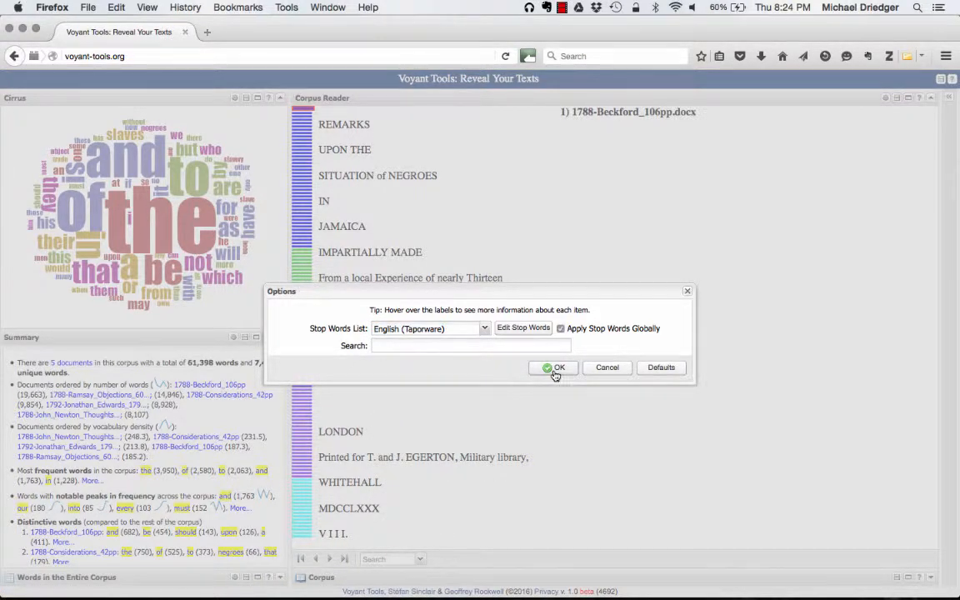
pyautogui.click(554, 371)
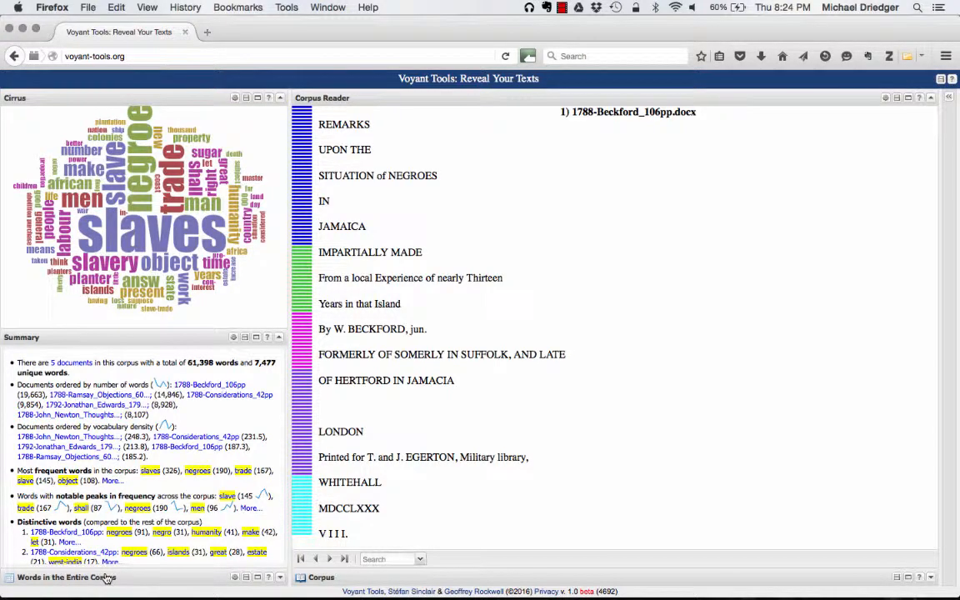
# Expand the word frequency list for the entire corpus and review it together with the corpus summary.
pyautogui.click(105, 578)
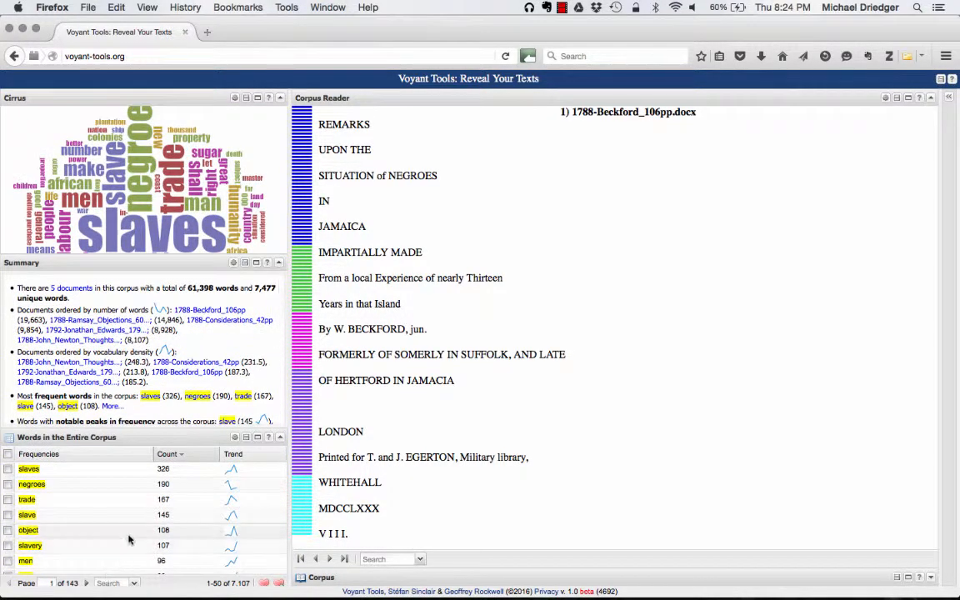
pyautogui.scroll(-1, 129, 540)
pyautogui.scroll(-5, 129, 539)
pyautogui.scroll(6, 129, 540)
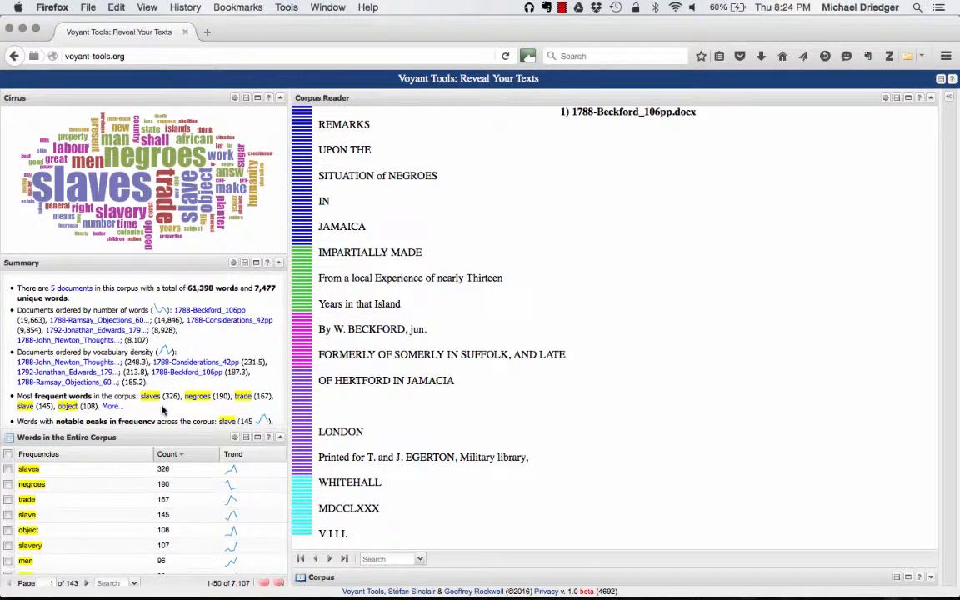
pyautogui.scroll(-3, 164, 409)
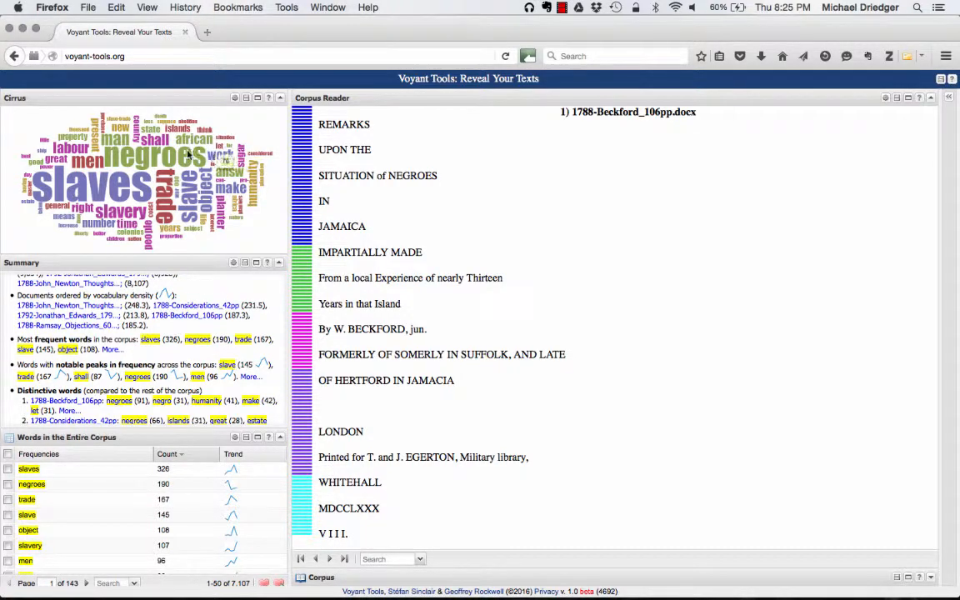
# Chart the trend of "slave" from the word cloud and list its keywords in context for 1788-Considerations_42pp.
pyautogui.click(189, 217)
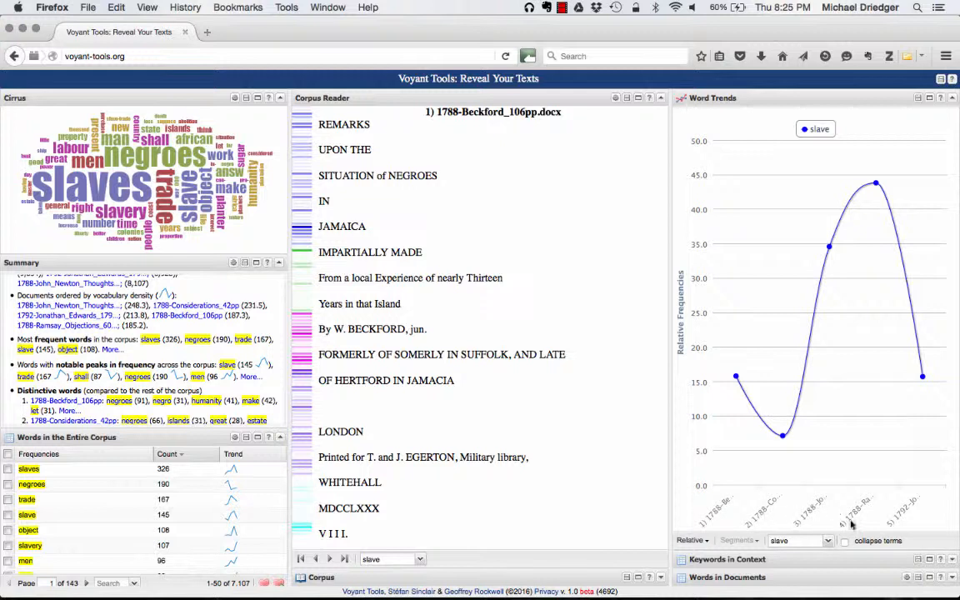
pyautogui.moveTo(723, 381)
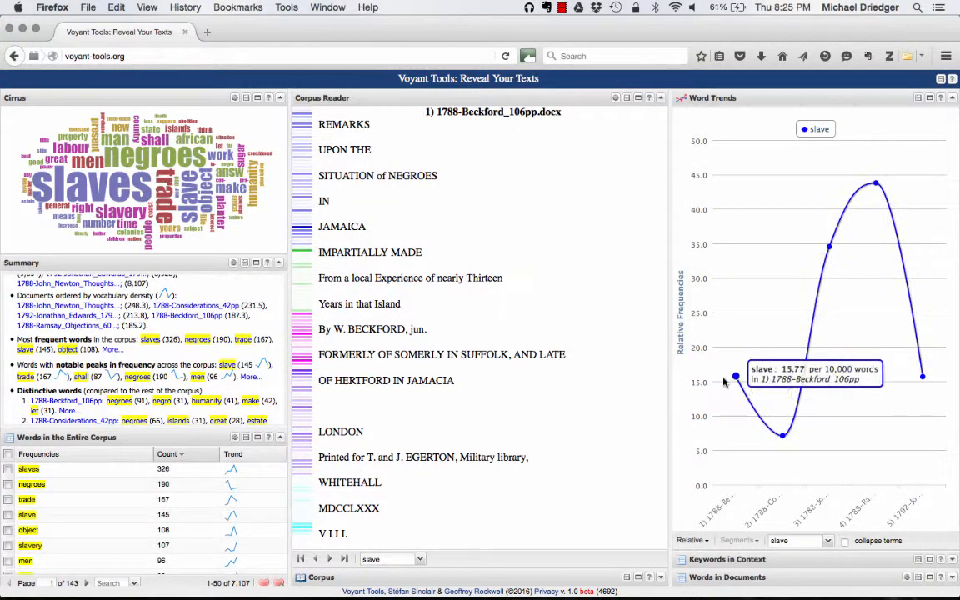
pyautogui.moveTo(781, 436)
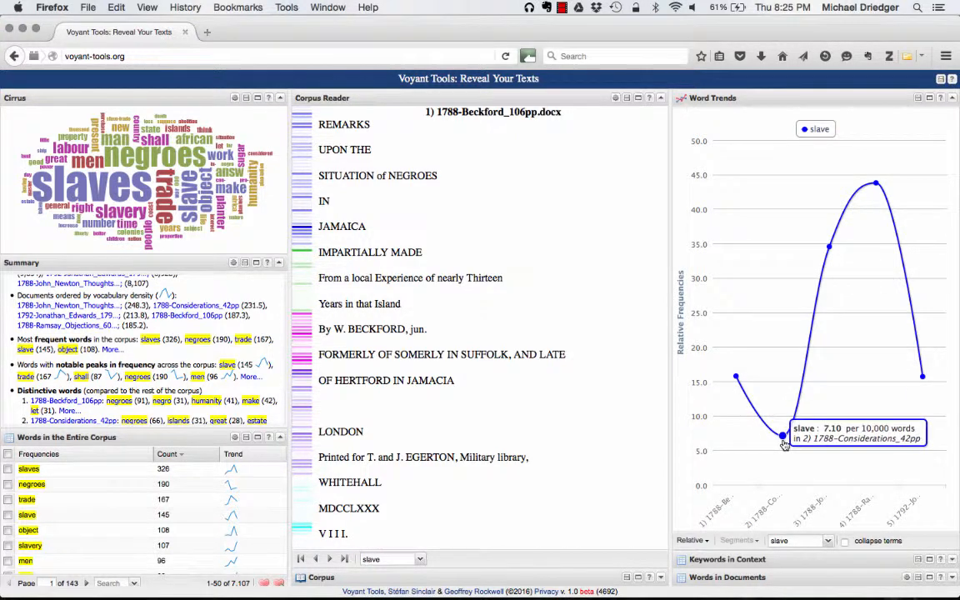
pyautogui.click(782, 435)
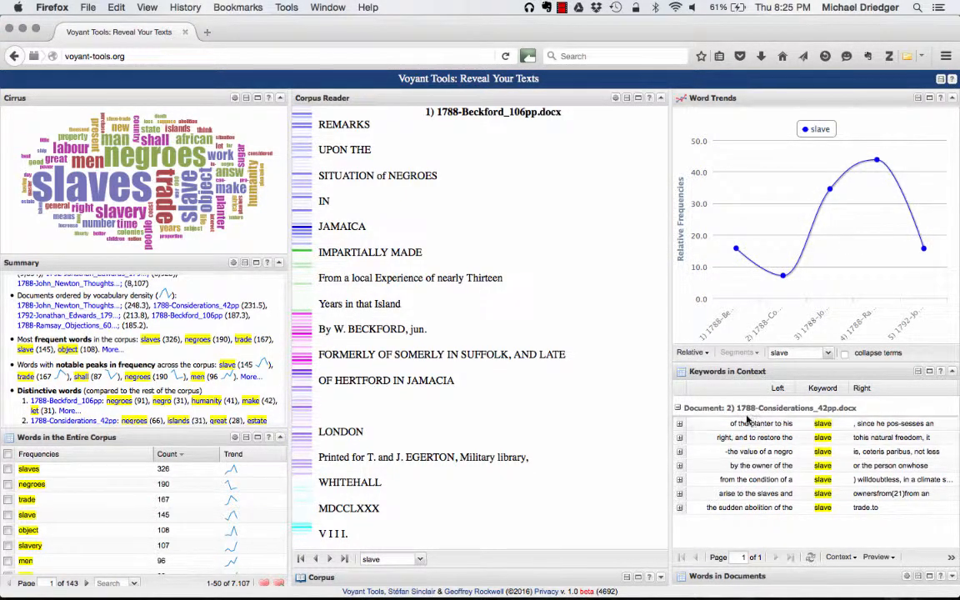
# View the contexts of "slave" in 1788-Beckford_106pp, followed by those in 1792-Jonathan_Edwards_1792_61pp, from the trend graph.
pyautogui.moveTo(785, 282)
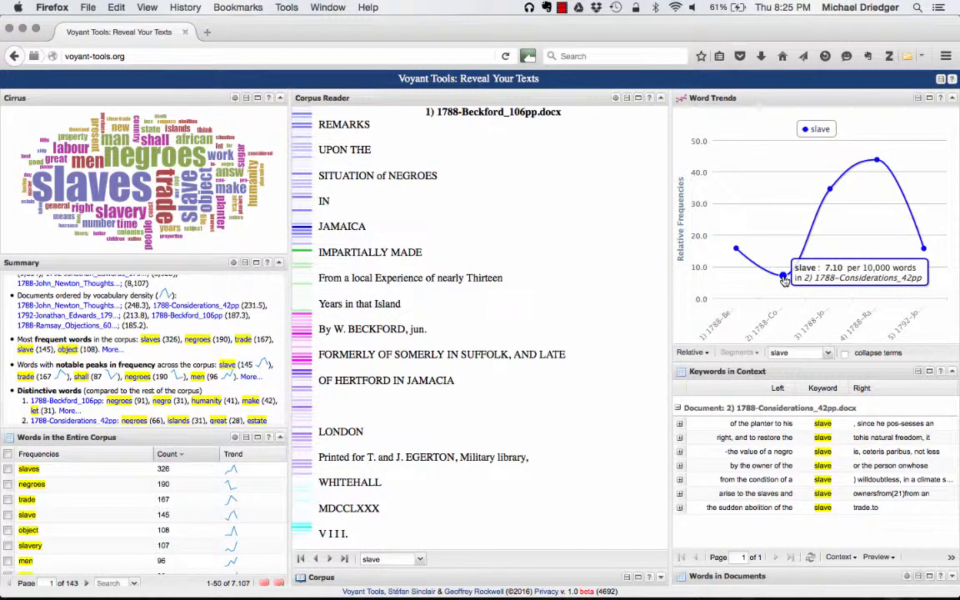
pyautogui.click(737, 251)
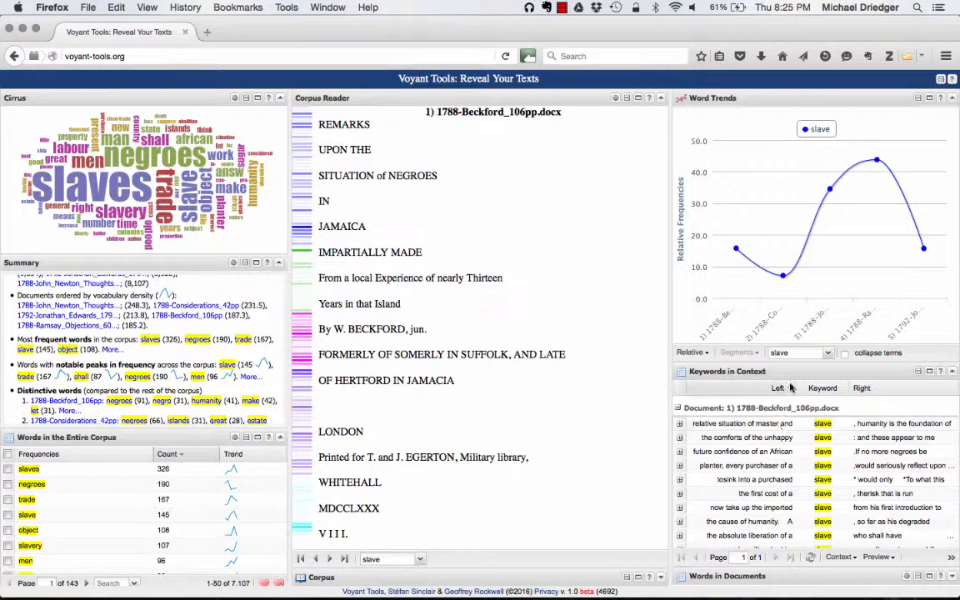
pyautogui.click(924, 249)
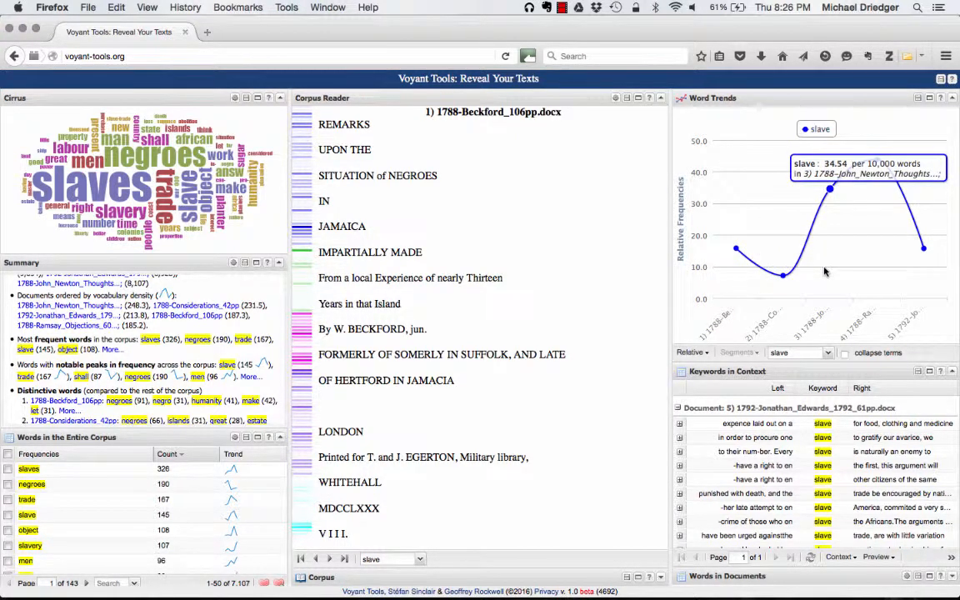
# Replace the charted term in Word Trends with "men".
pyautogui.doubleClick(787, 354)
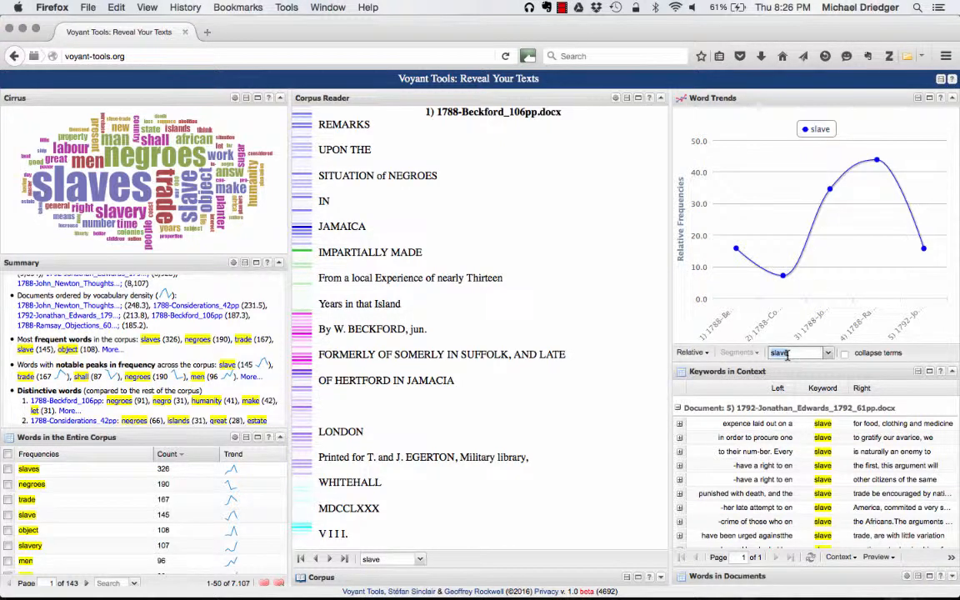
pyautogui.write('men')
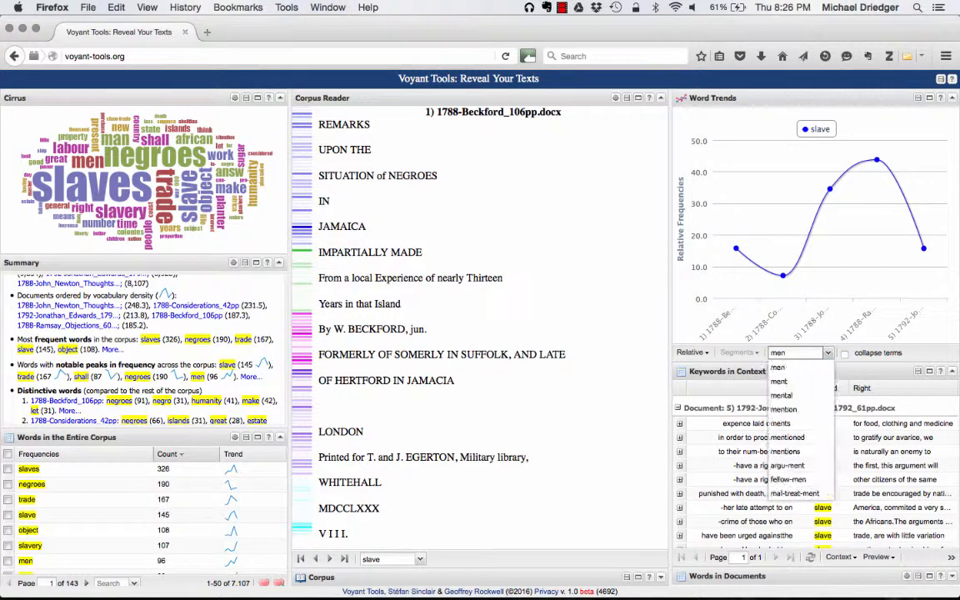
pyautogui.click(778, 368)
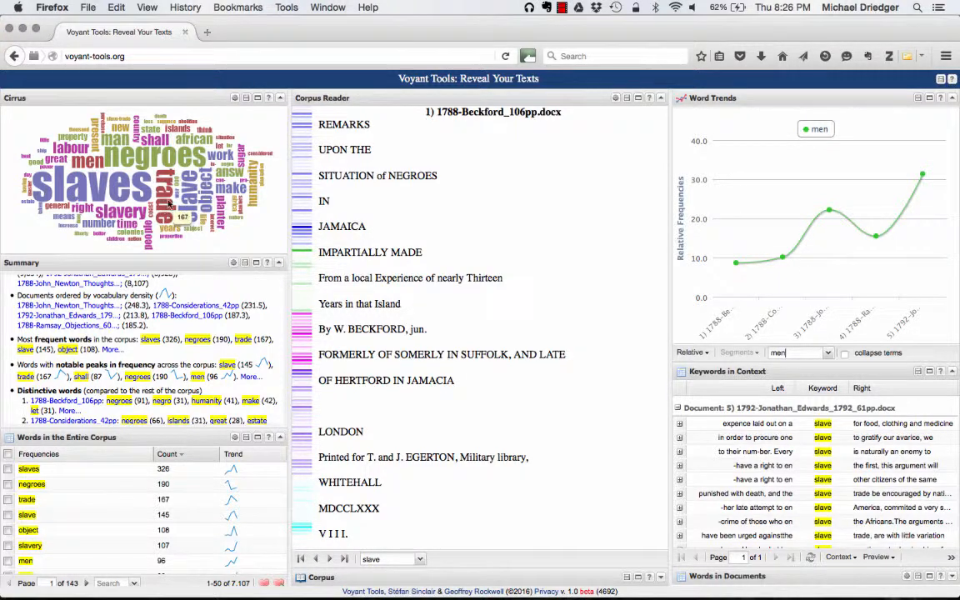
# Export a URL for a different tool from the Cirrus word cloud, choosing Bubblelines, and copy the generated link.
pyautogui.click(247, 98)
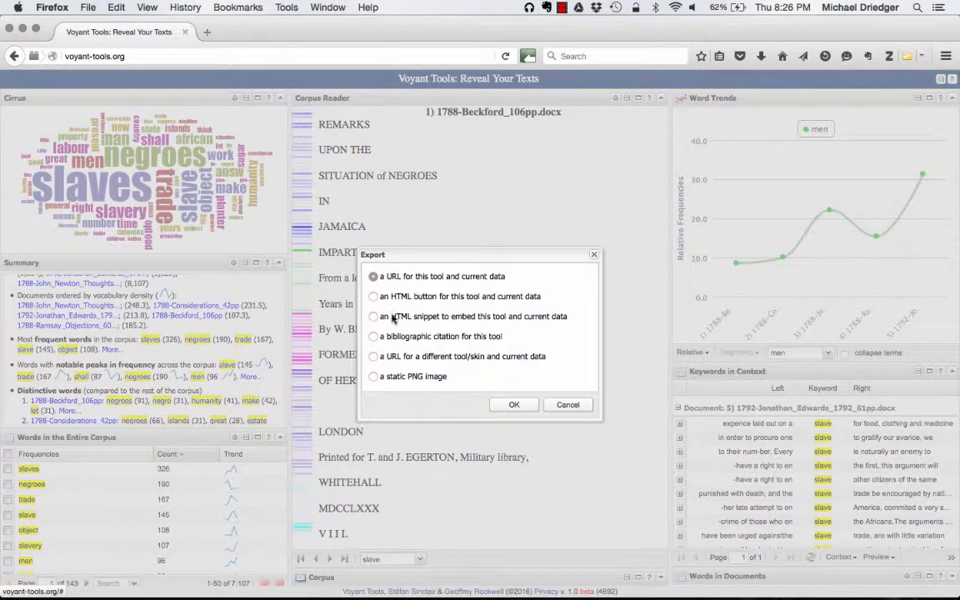
pyautogui.click(373, 356)
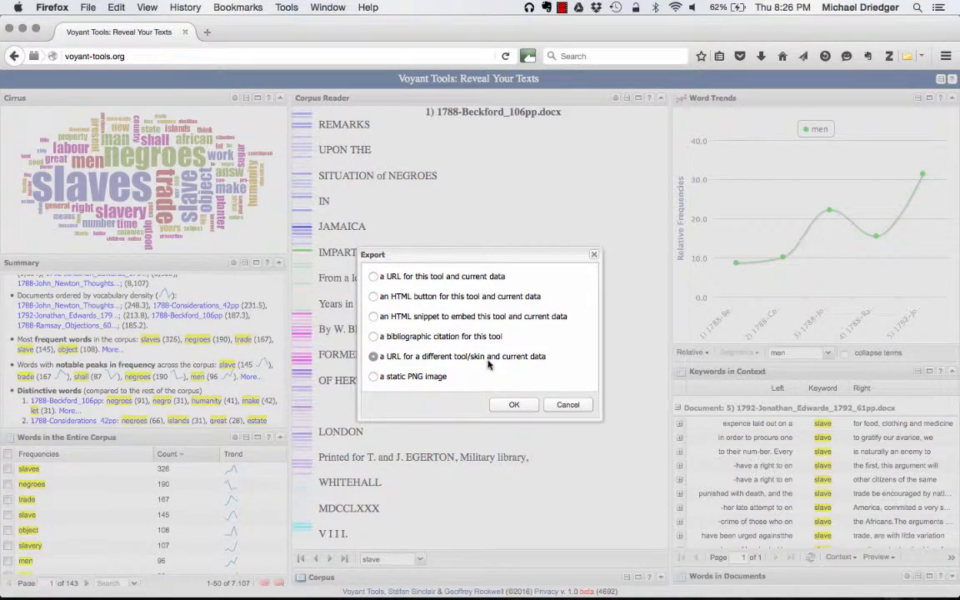
pyautogui.click(516, 406)
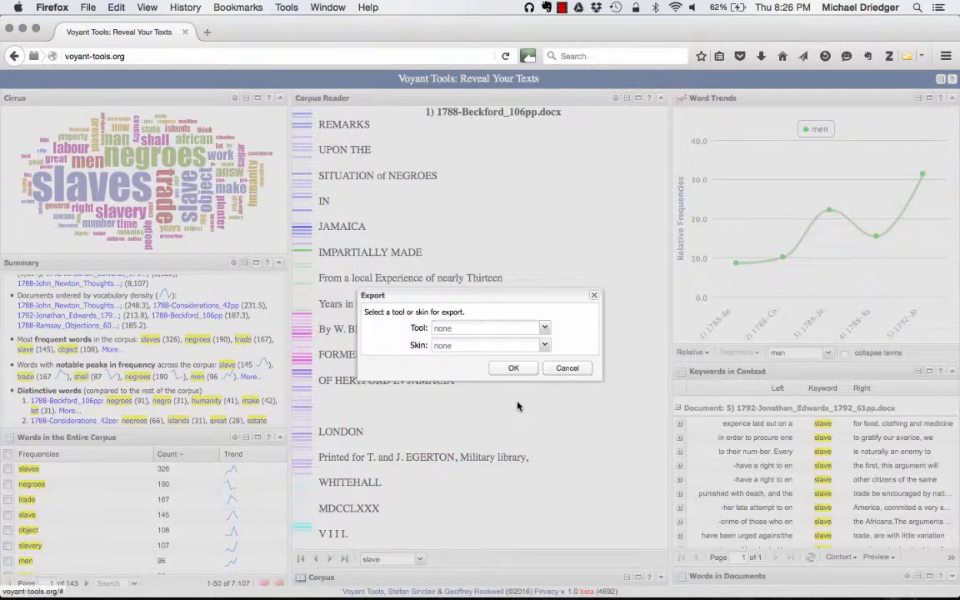
pyautogui.click(546, 327)
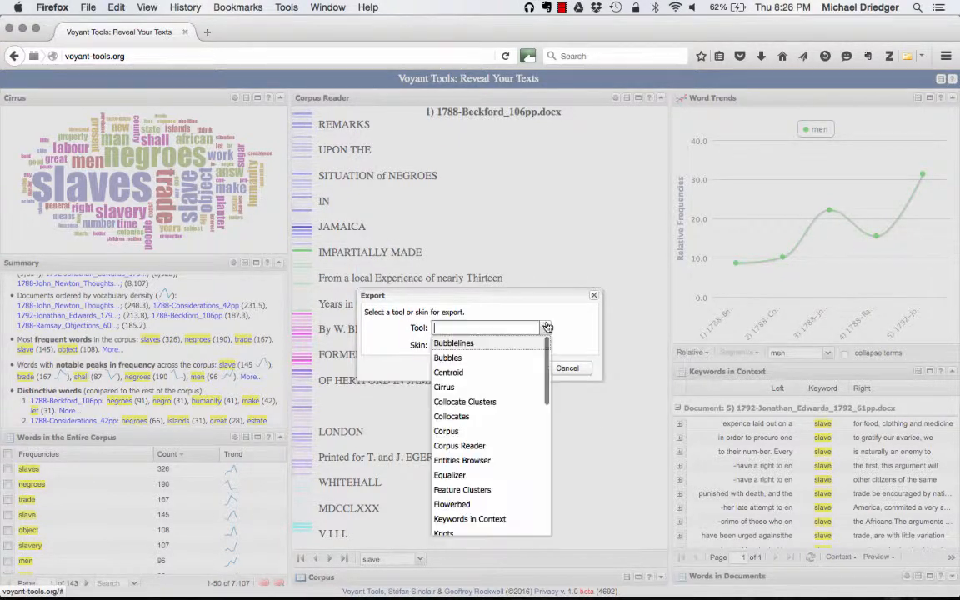
pyautogui.click(461, 342)
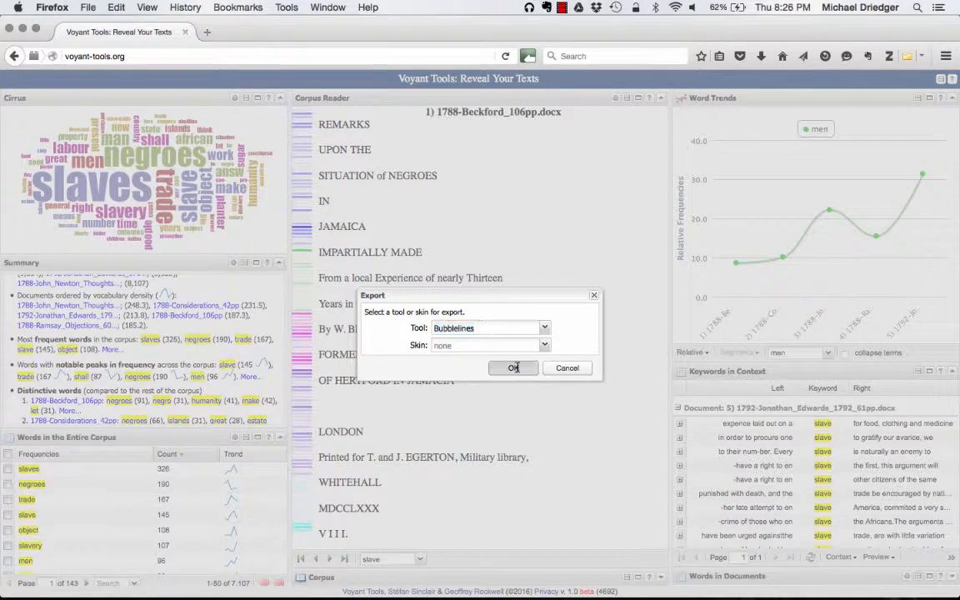
pyautogui.click(514, 368)
pyautogui.tripleClick(508, 351)
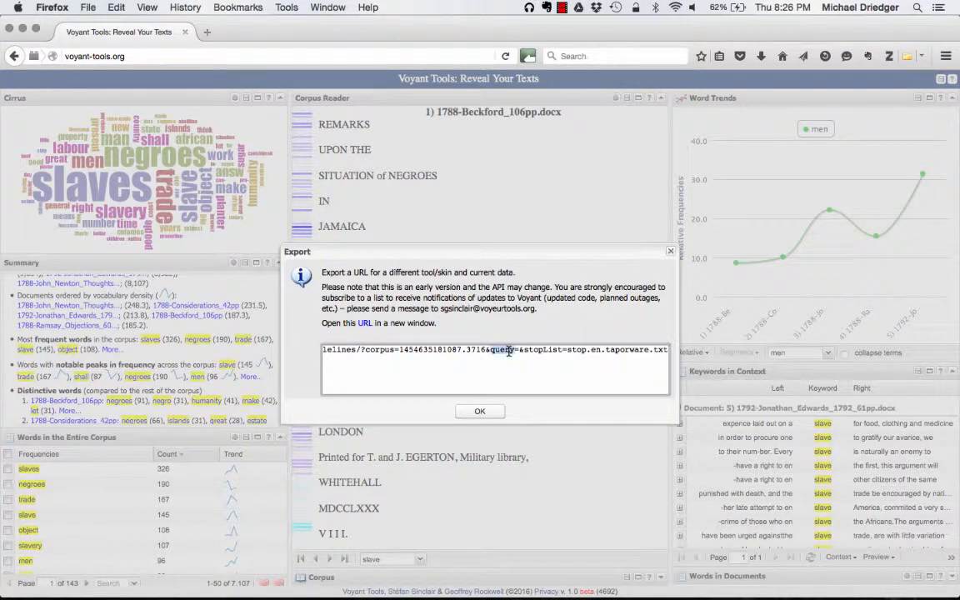
pyautogui.press('super+c')
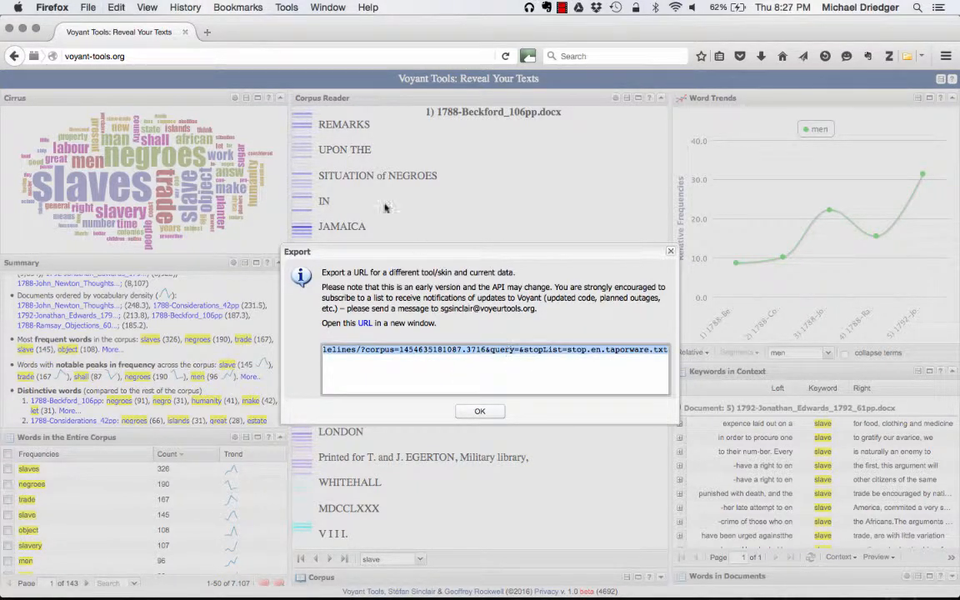
# Open the copied Bubblelines link in a new browser tab.
pyautogui.click(340, 54)
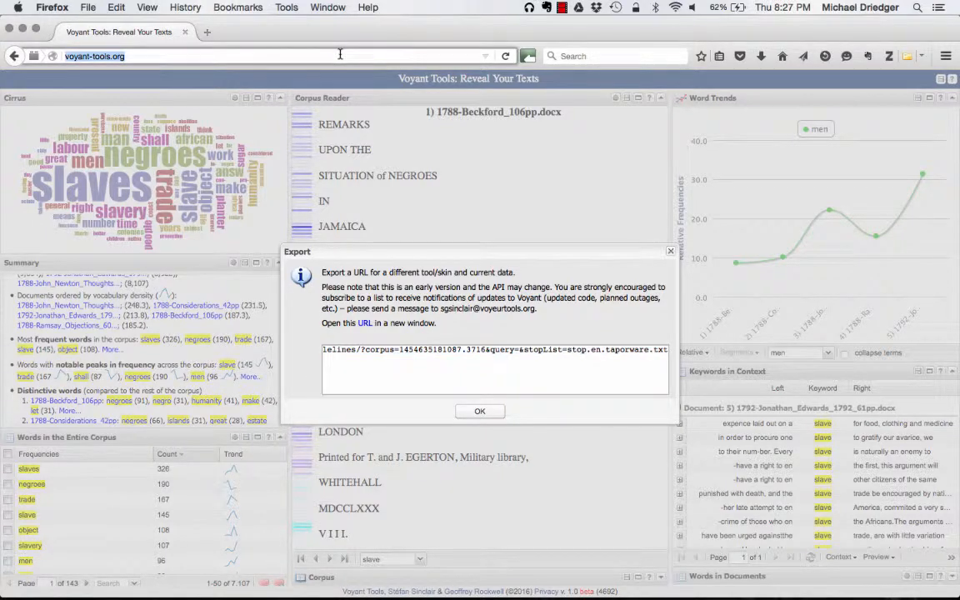
pyautogui.click(207, 33)
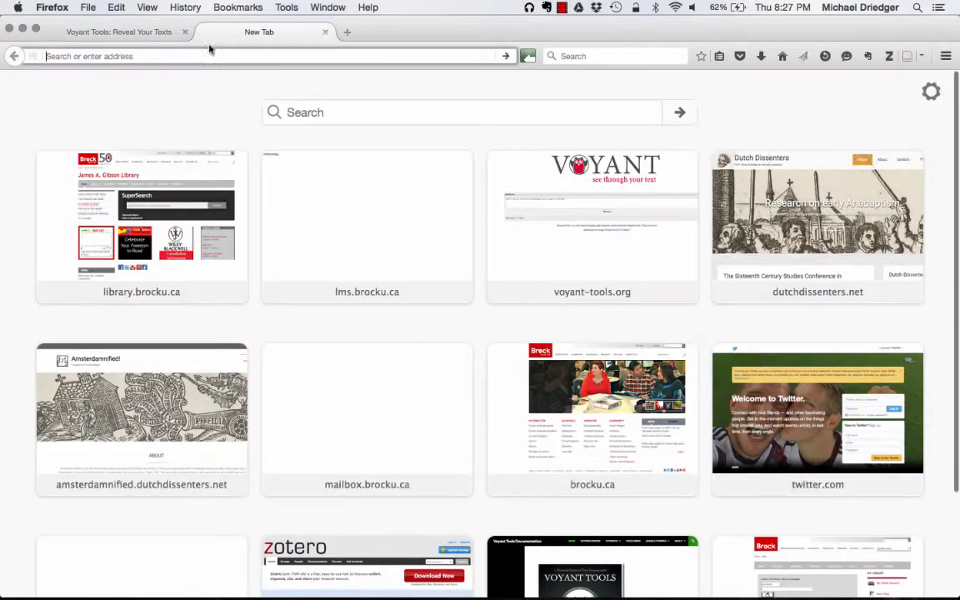
pyautogui.press('super+v')
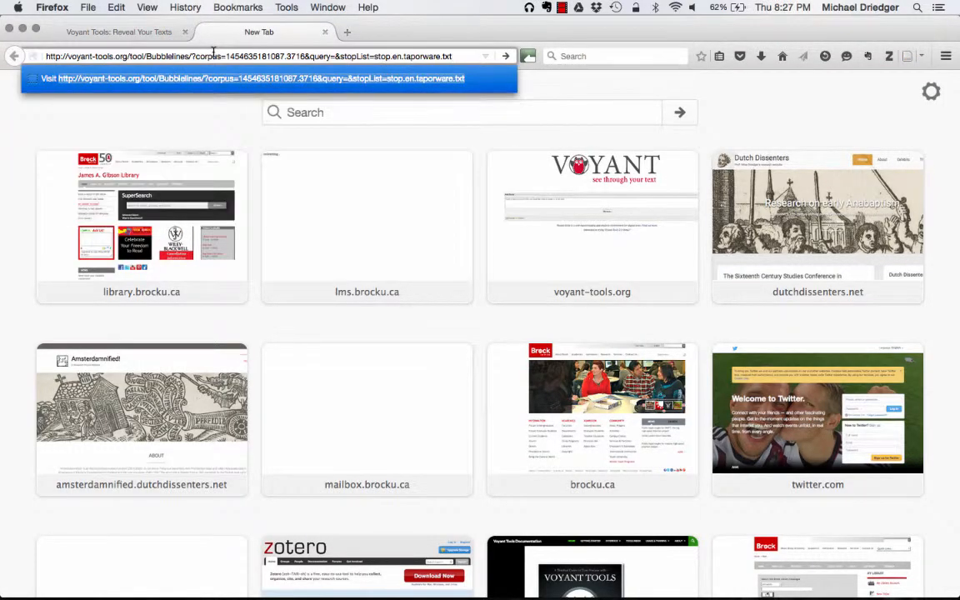
pyautogui.press('Return')
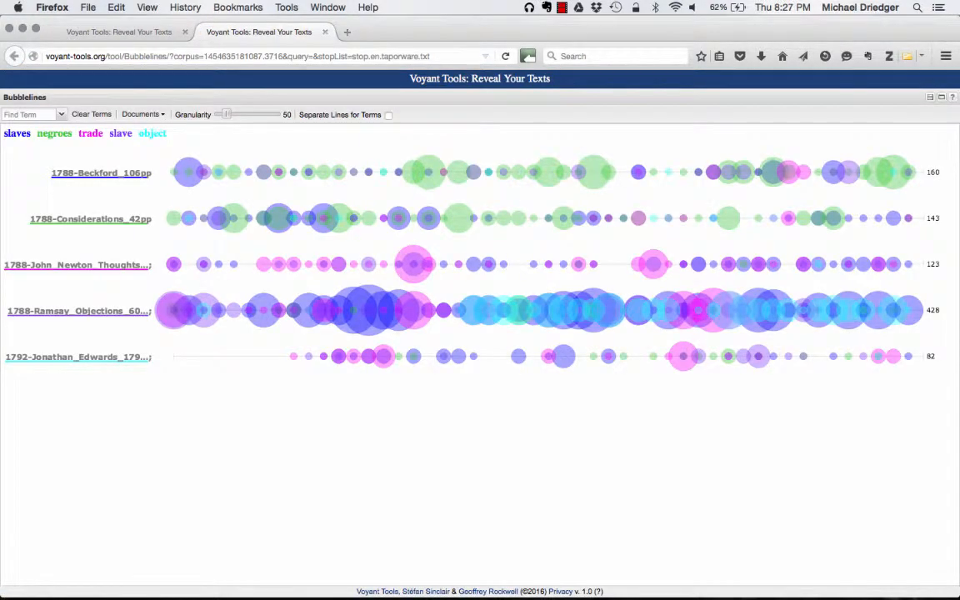
# Clear the default terms in Bubblelines and plot "men" across the five documents.
pyautogui.moveTo(210, 175)
pyautogui.click(83, 115)
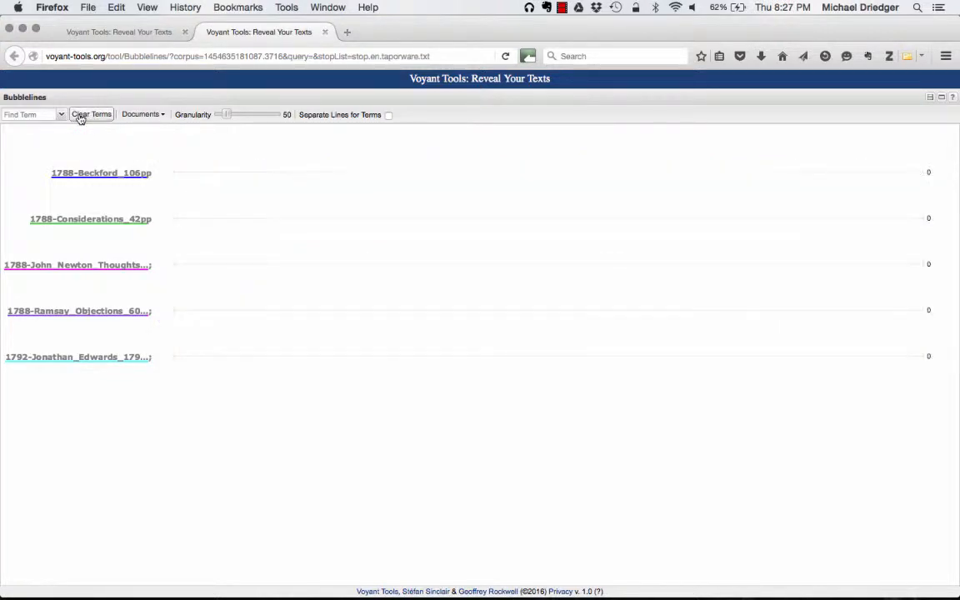
pyautogui.click(37, 116)
pyautogui.write('men')
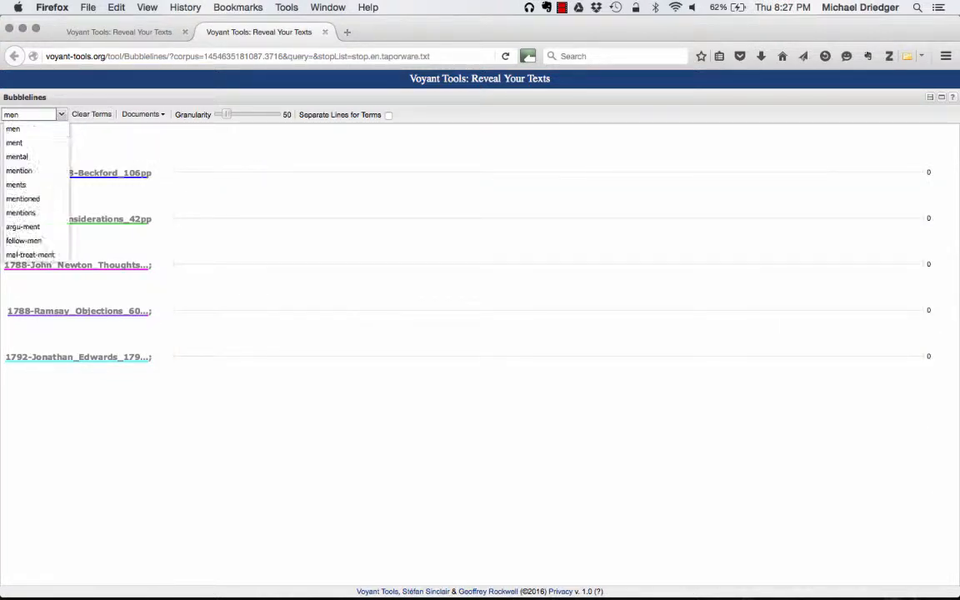
pyautogui.click(18, 129)
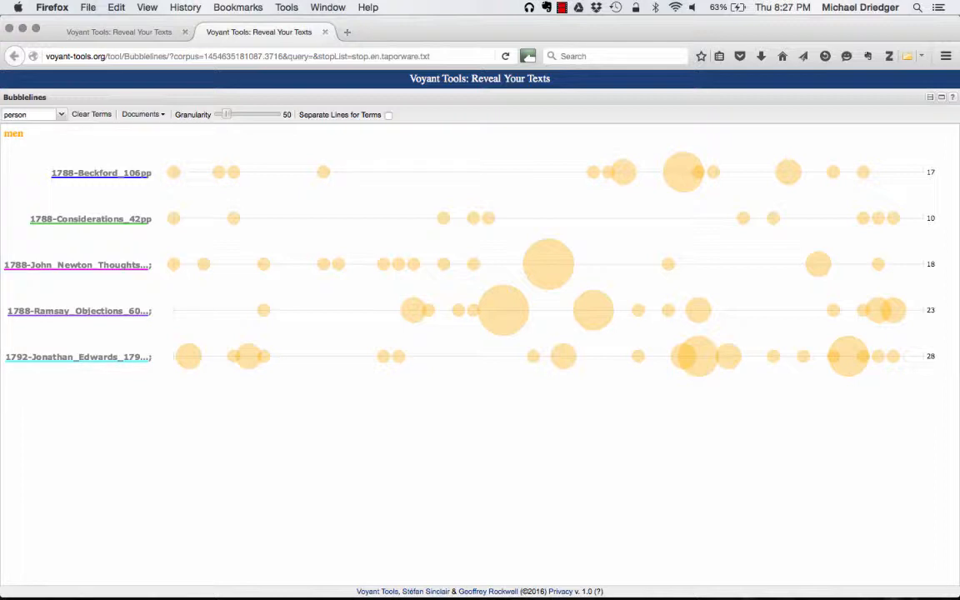
# Add the terms "person" and "woman" to the bubble lines and inspect the occurrences of "woman".
pyautogui.press('Return')
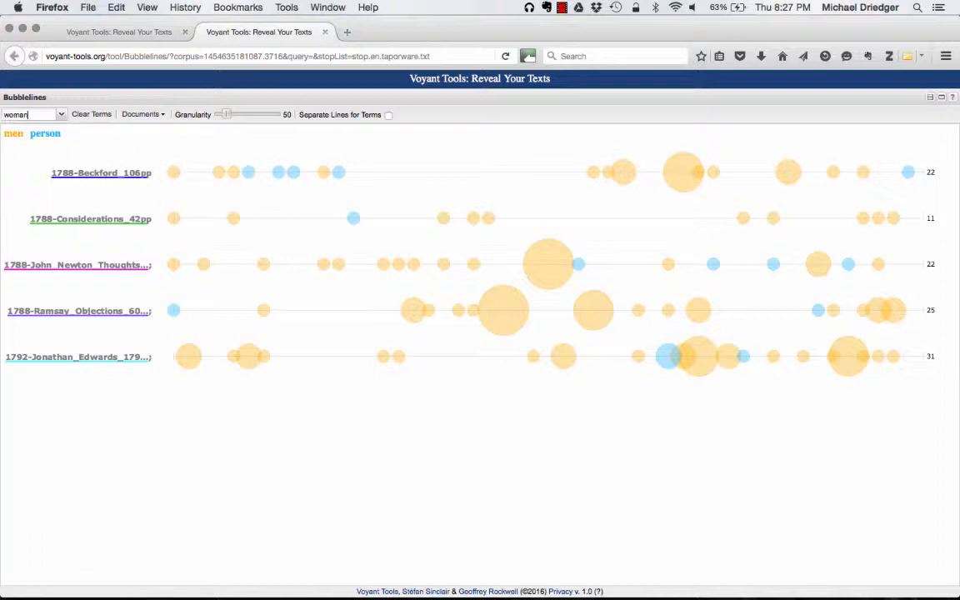
pyautogui.press('Return')
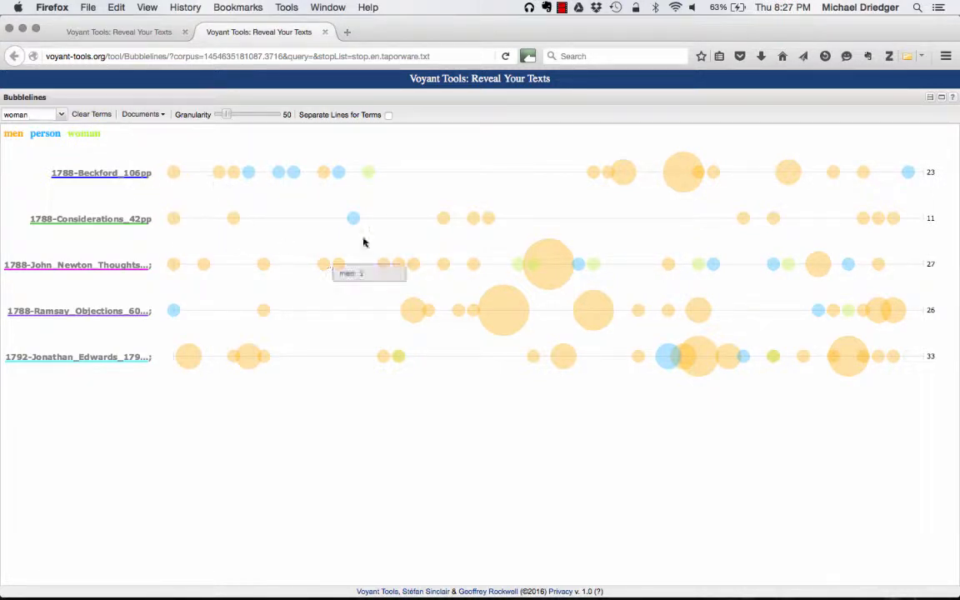
pyautogui.moveTo(522, 272)
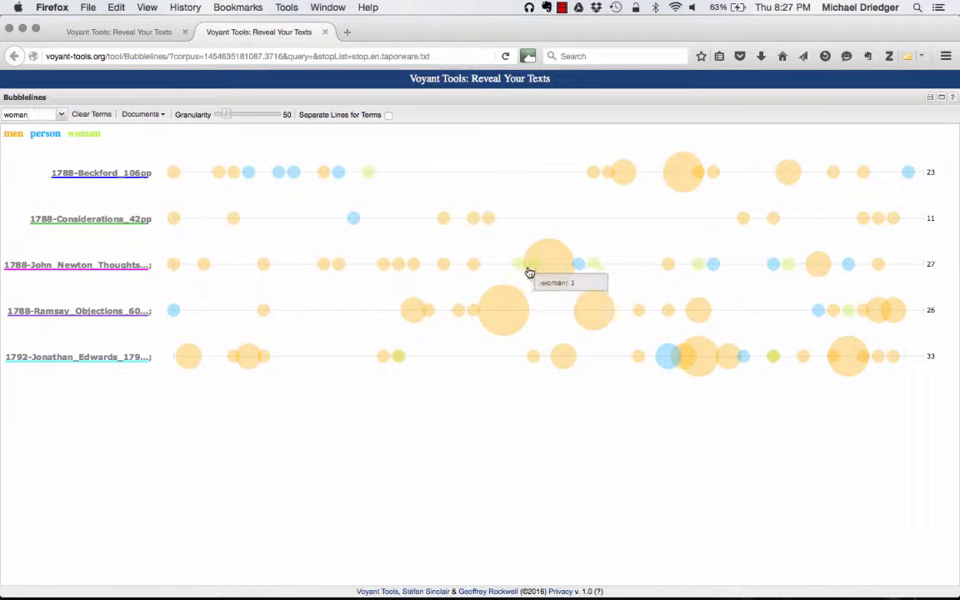
# Show separate lines for each term in Bubblelines and set the granularity to 200.
pyautogui.click(388, 116)
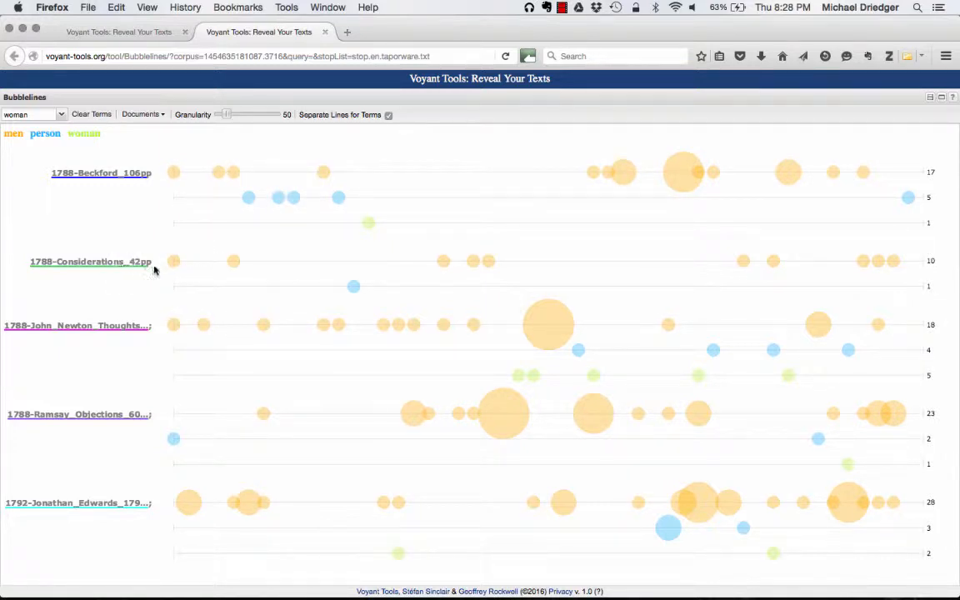
pyautogui.moveTo(234, 266)
pyautogui.moveTo(367, 223)
pyautogui.moveTo(229, 118); pyautogui.dragTo(256, 118)
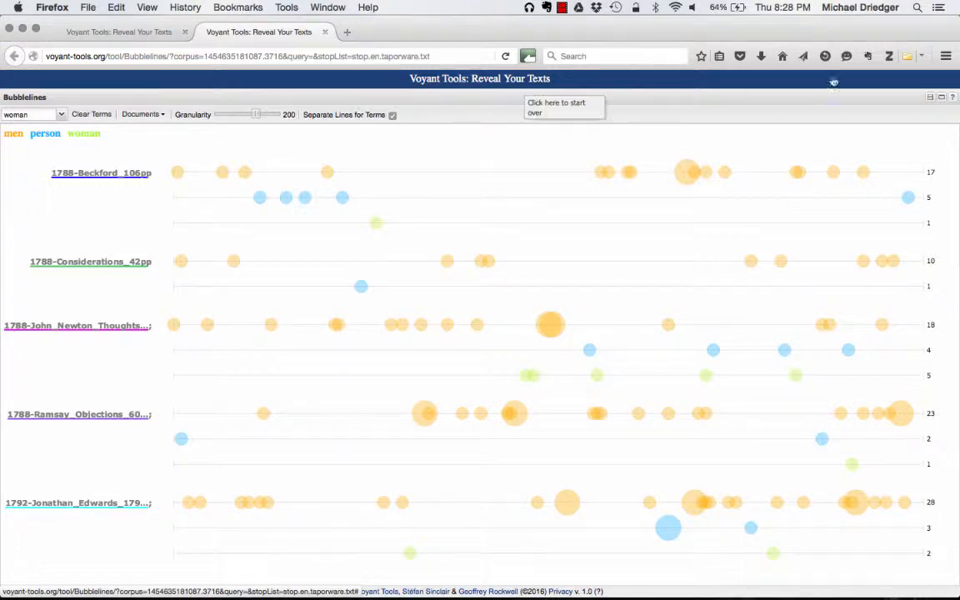
# Export a URL for a different tool from Bubblelines, choosing Collocate Clusters, and copy the generated link.
pyautogui.click(931, 100)
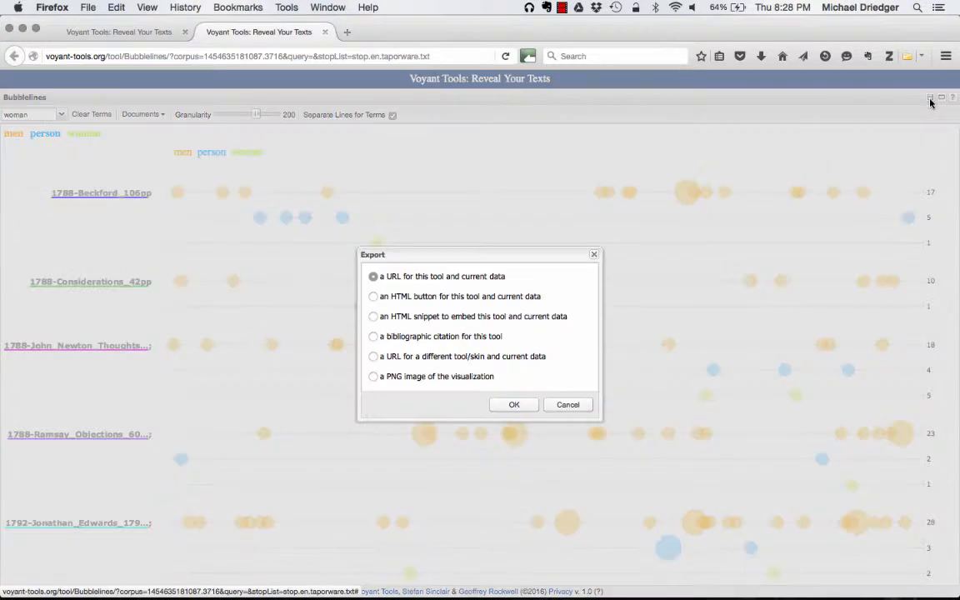
pyautogui.click(372, 357)
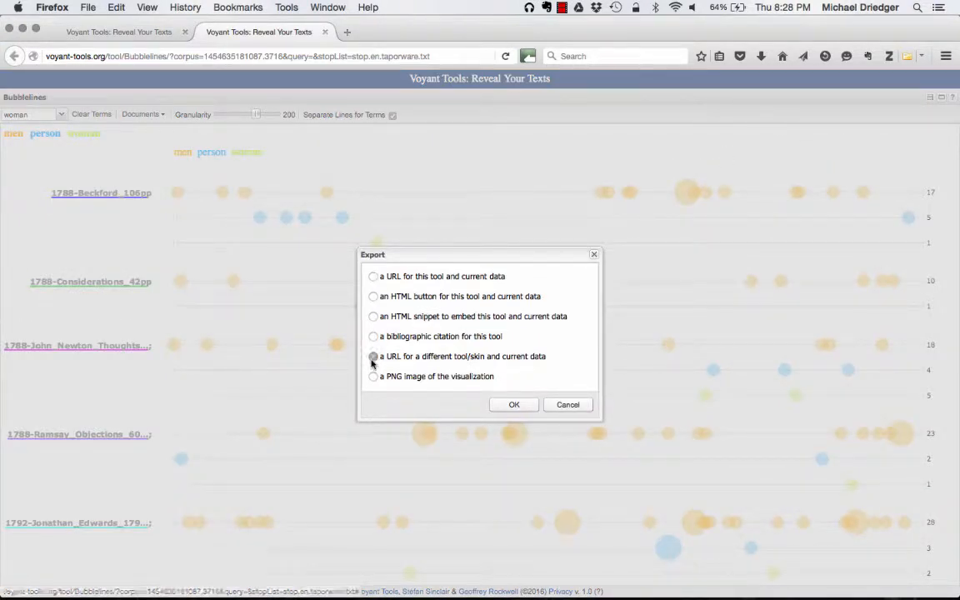
pyautogui.click(505, 404)
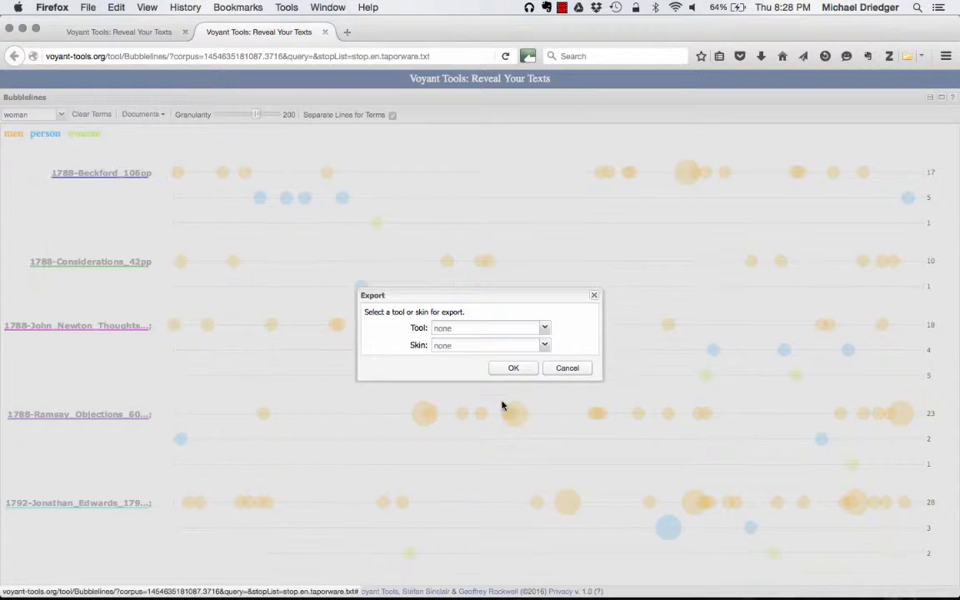
pyautogui.click(545, 330)
pyautogui.scroll(-2, 453, 490)
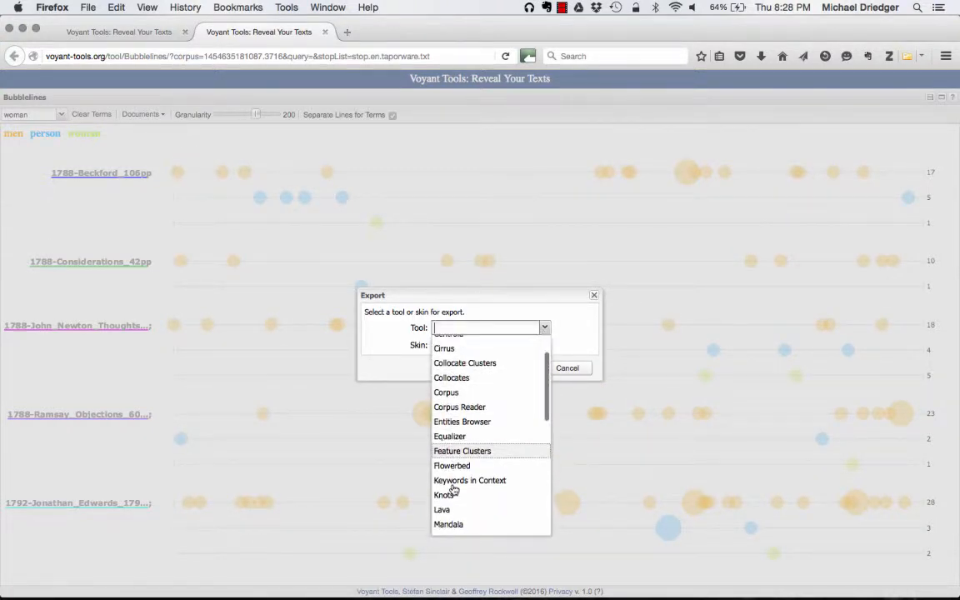
pyautogui.scroll(1, 454, 490)
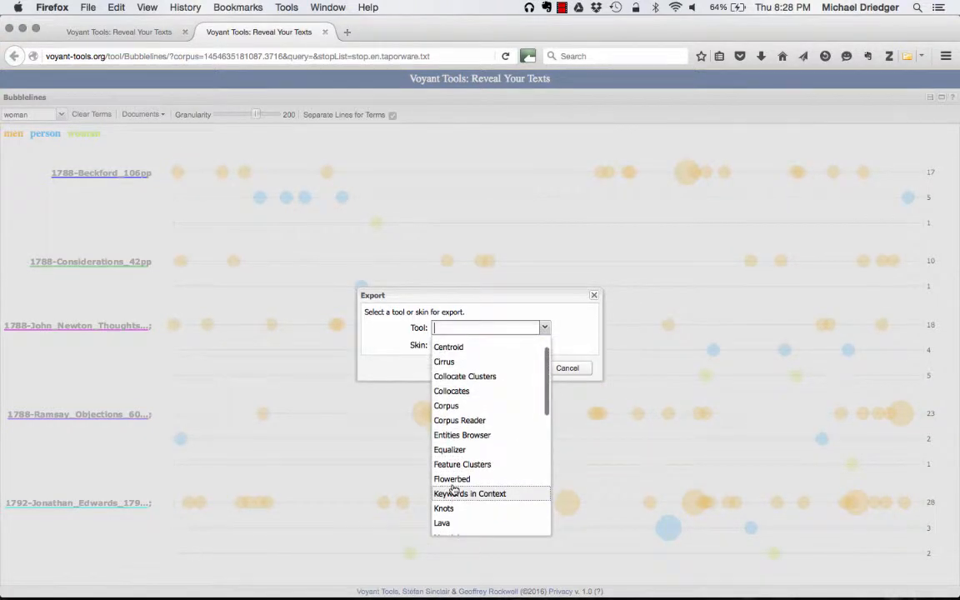
pyautogui.click(462, 377)
pyautogui.click(514, 367)
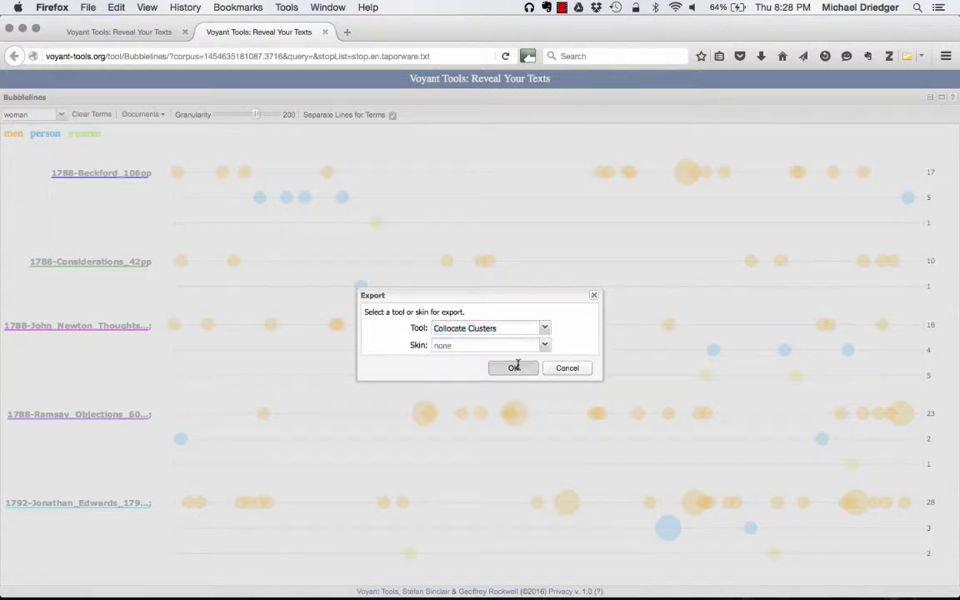
pyautogui.tripleClick(517, 351)
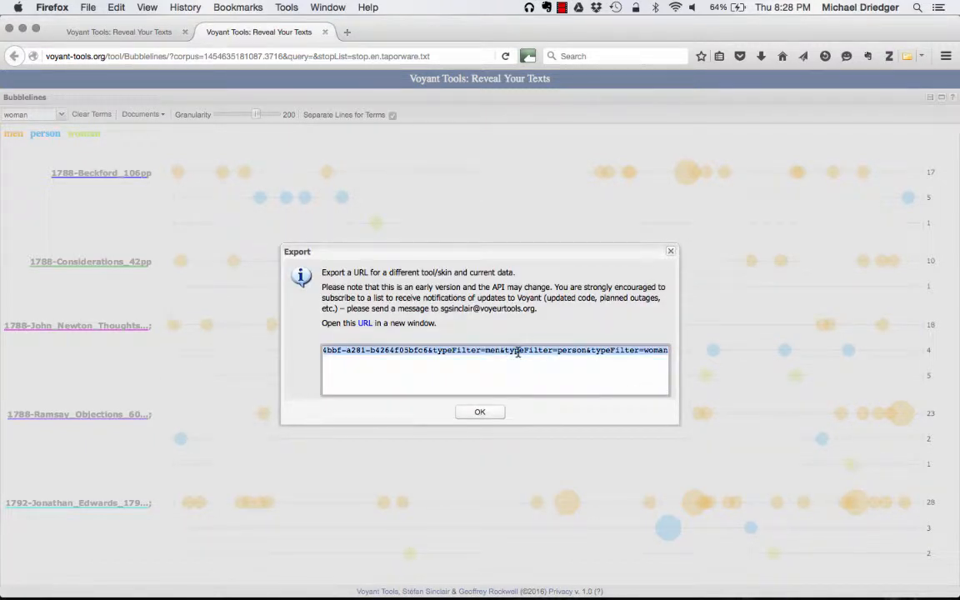
pyautogui.press('super+c')
# Open the copied Collocate Clusters link in a new browser tab and dismiss the error dialog.
pyautogui.click(345, 34)
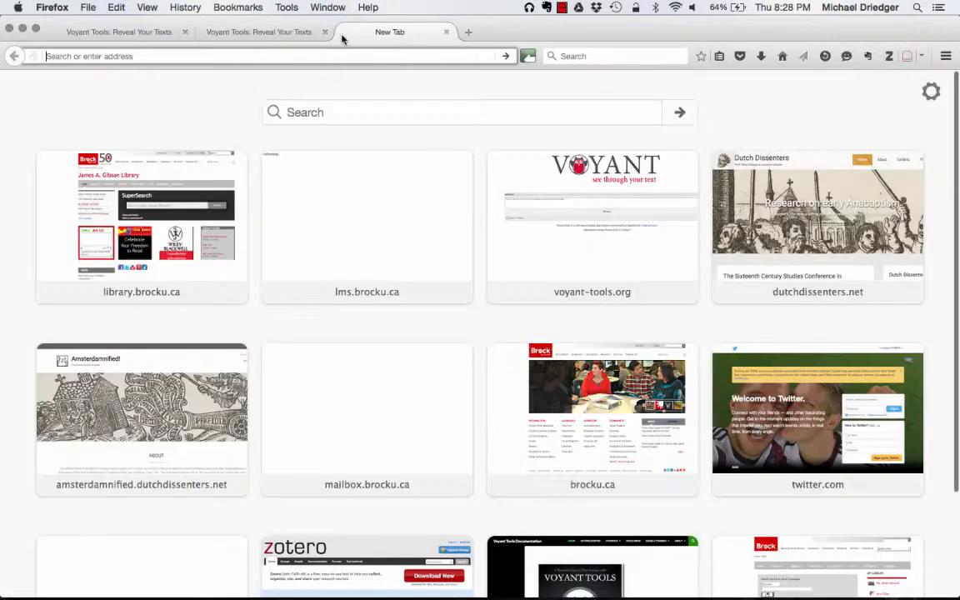
pyautogui.press('super+v')
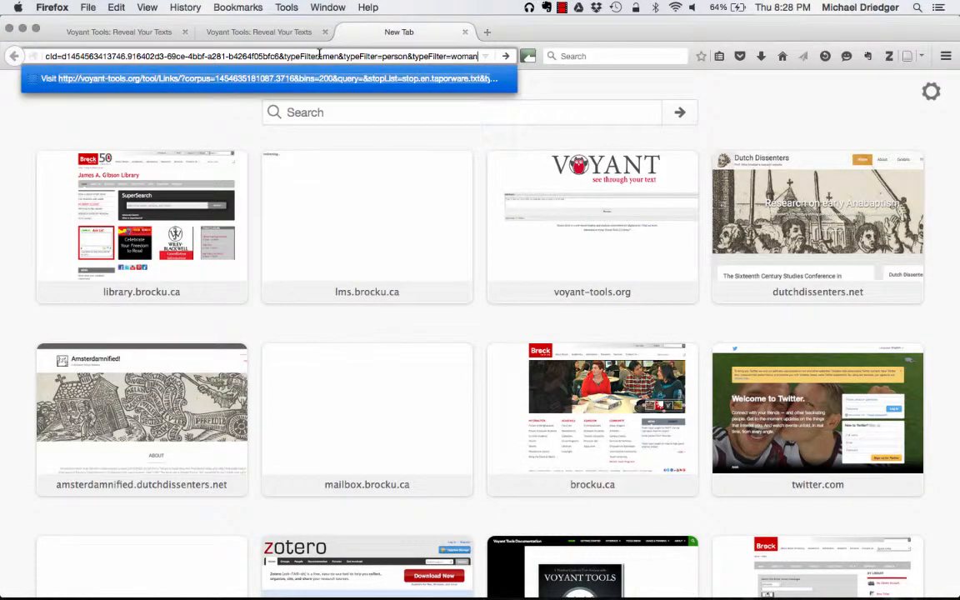
pyautogui.press('Return')
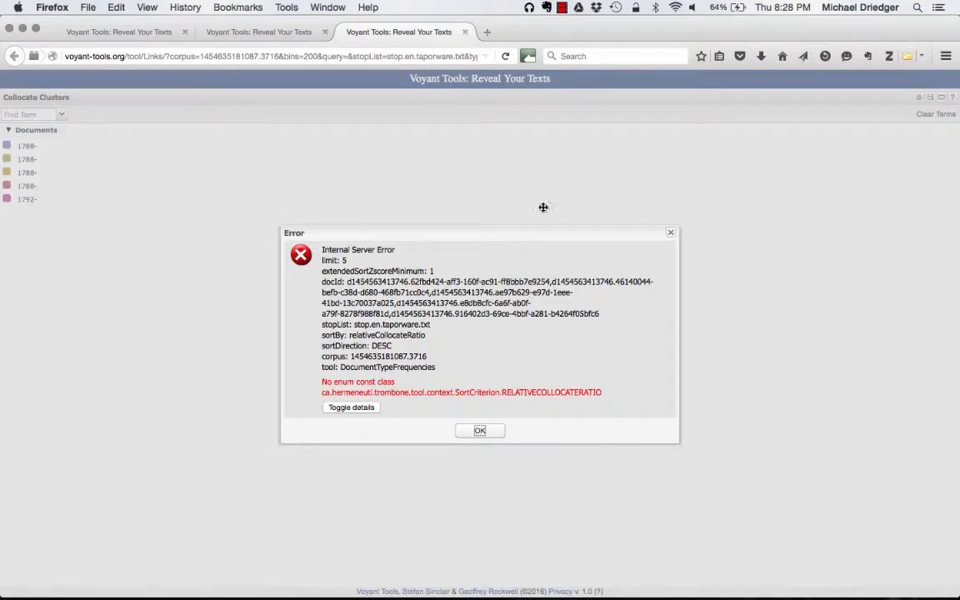
pyautogui.click(481, 428)
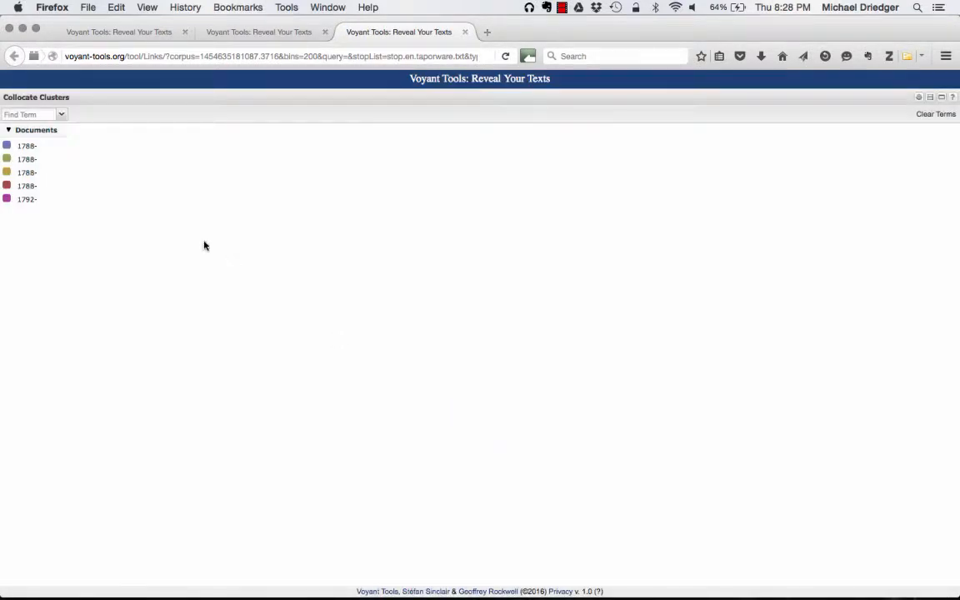
# Add the terms "slave" and "slaves" to the collocate clusters and inspect the linked words.
pyautogui.click(41, 119)
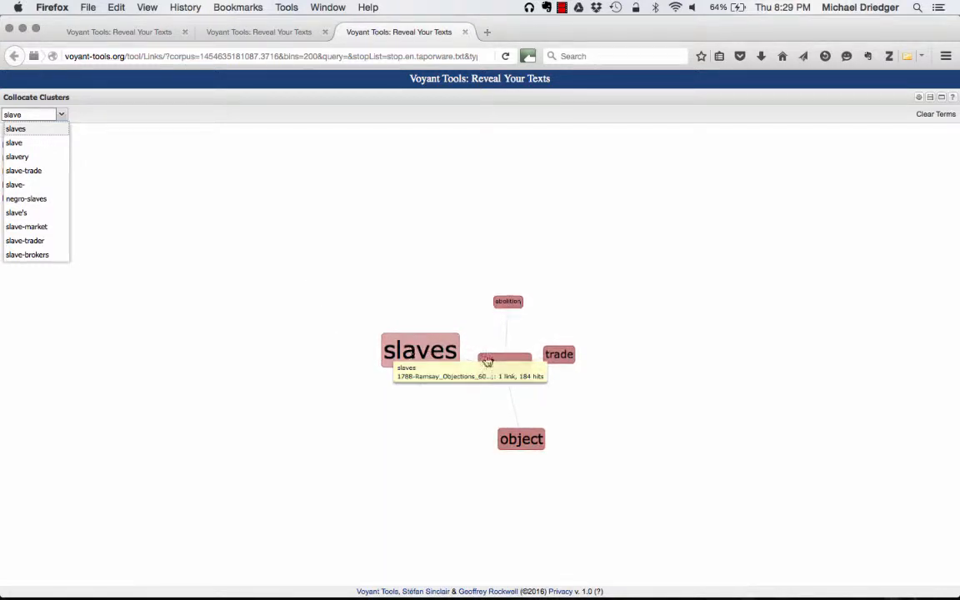
pyautogui.moveTo(510, 369)
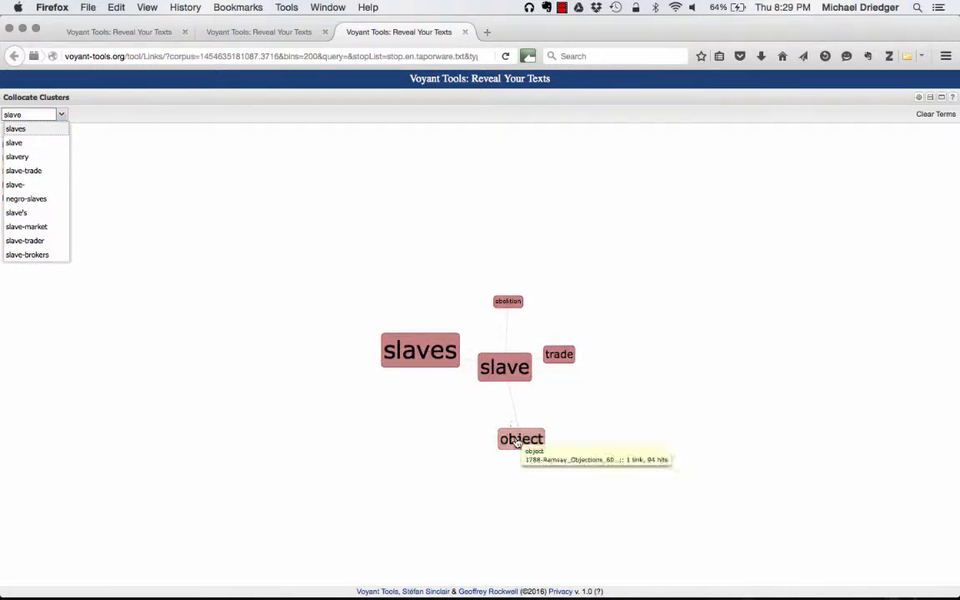
pyautogui.click(349, 194)
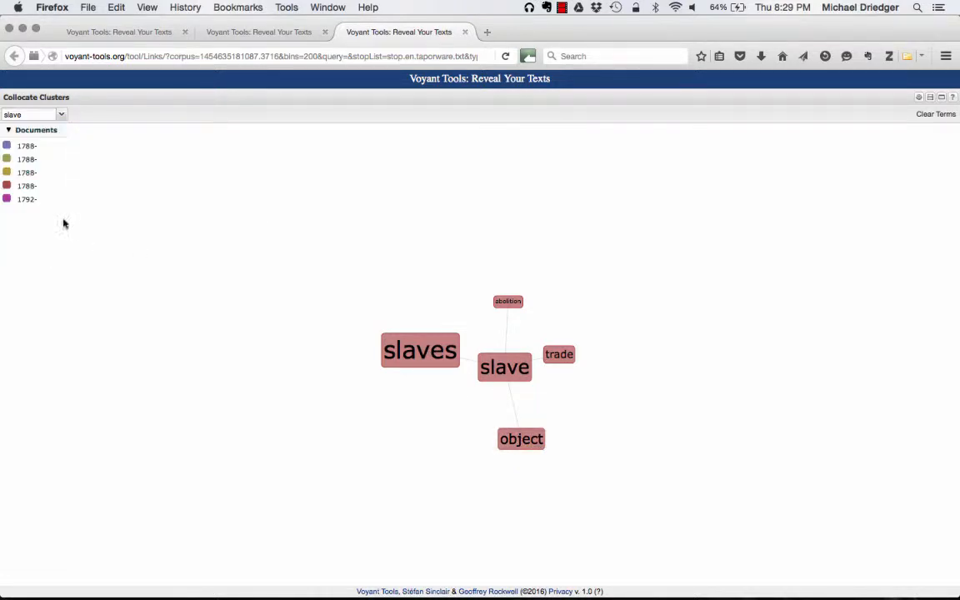
pyautogui.click(26, 116)
pyautogui.press('Return')
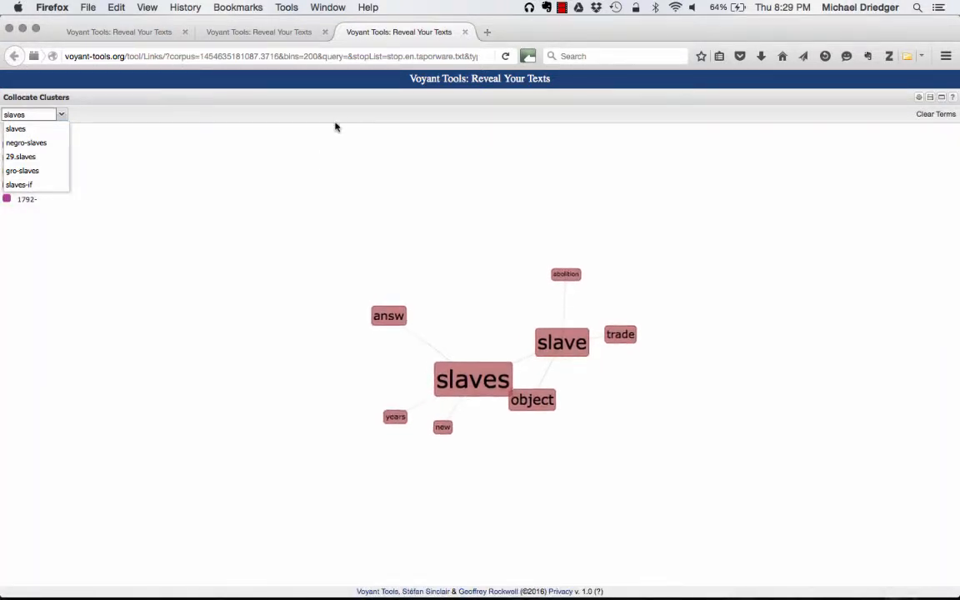
# Open docs.voyant-tools.org in a new browser tab and go to its Tools Index.
pyautogui.click(486, 32)
pyautogui.write('docs.voyant-tools.org/')
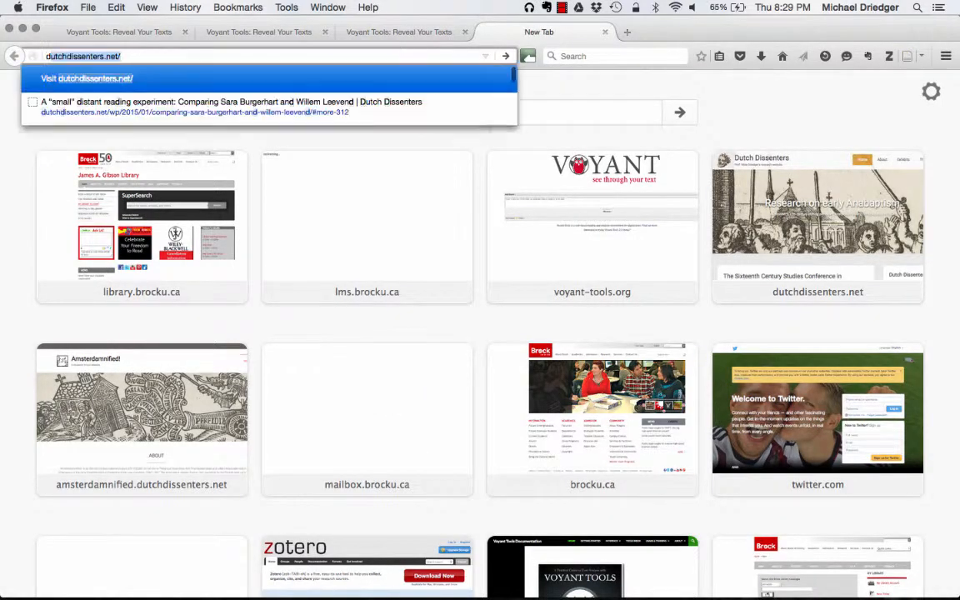
pyautogui.press('Return')
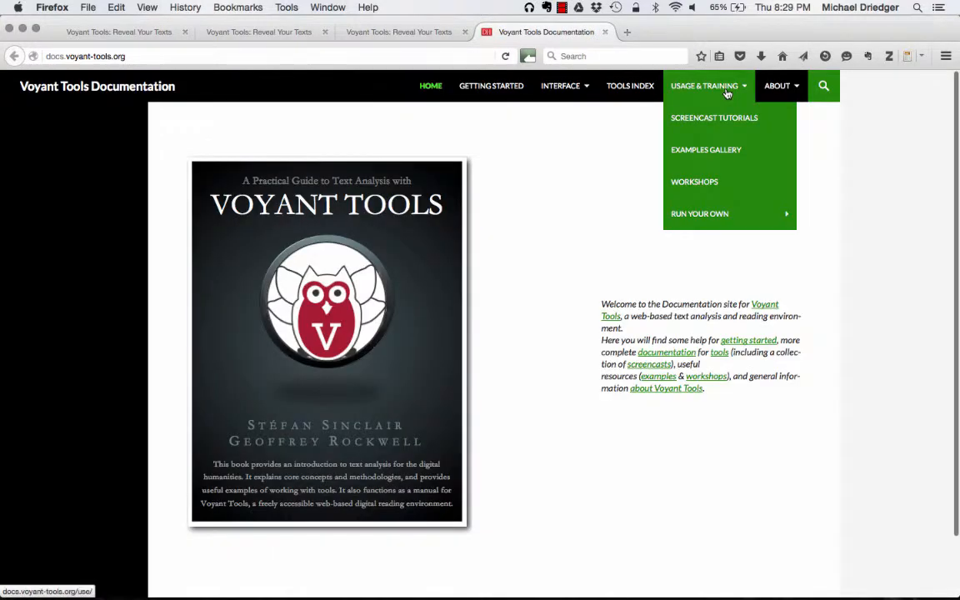
pyautogui.click(626, 95)
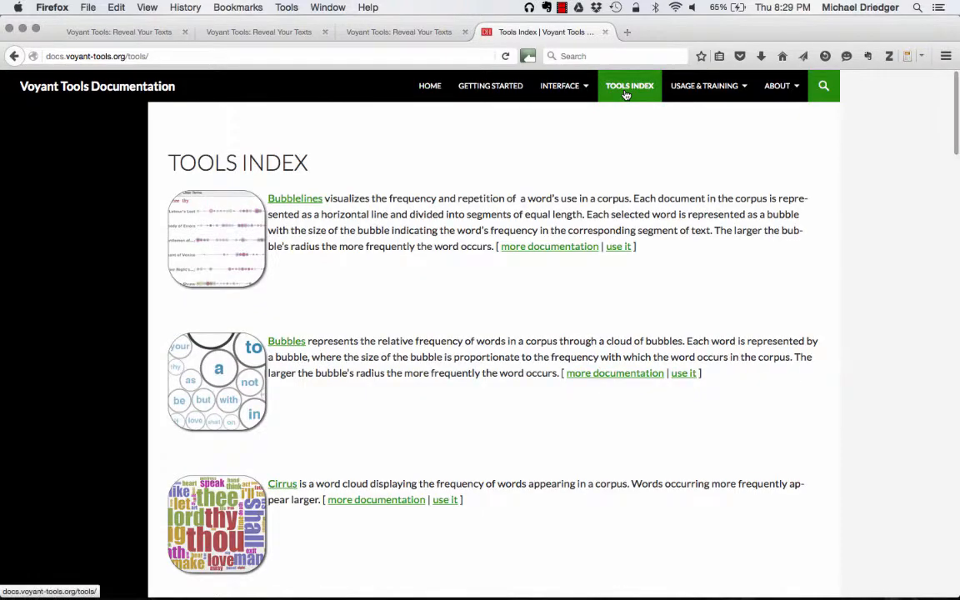
# Find the Links tool in the Tools Index and open it.
pyautogui.scroll(-20, 468, 360)
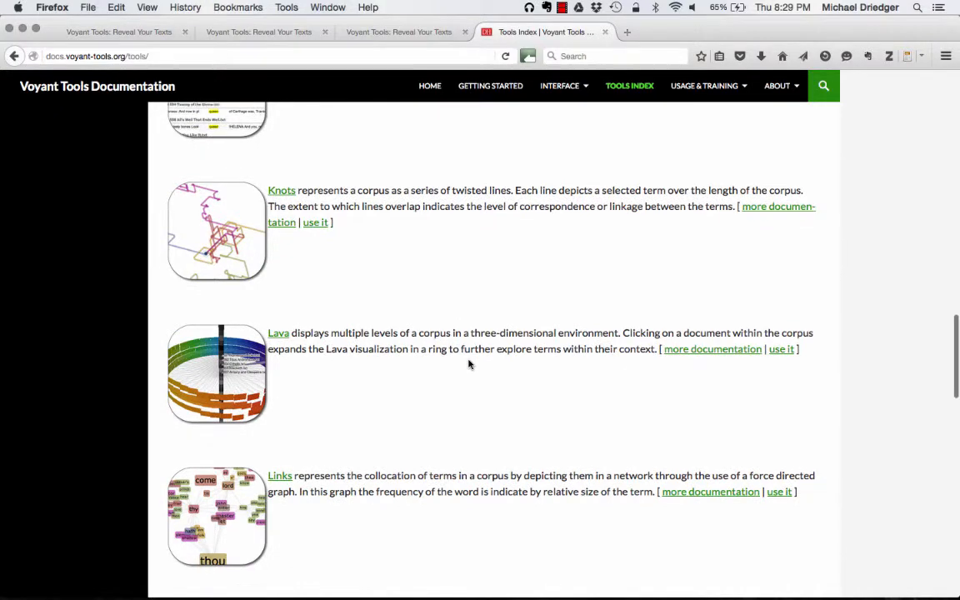
pyautogui.scroll(-5, 468, 364)
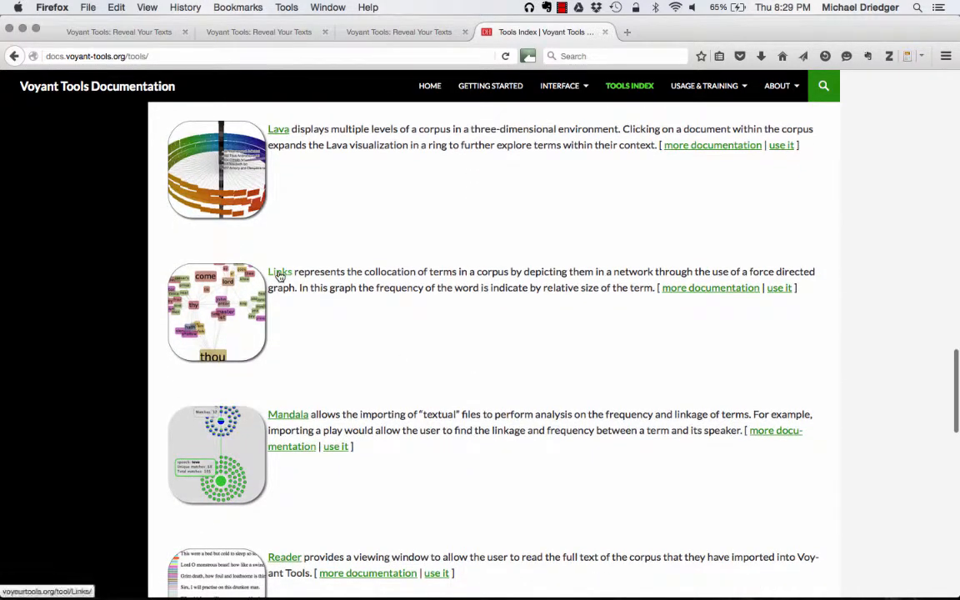
pyautogui.click(280, 275)
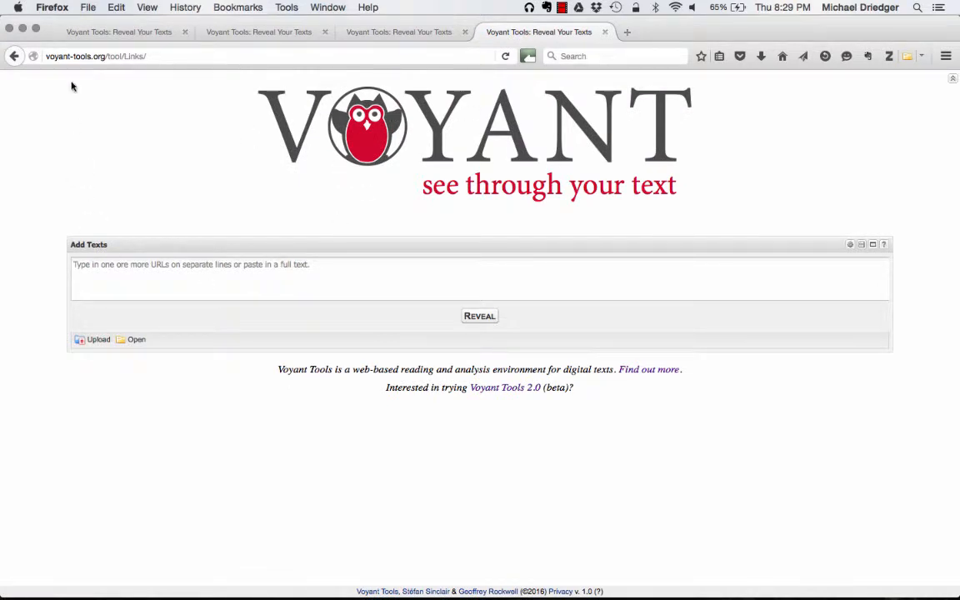
pyautogui.moveTo(75, 55); pyautogui.dragTo(177, 63)
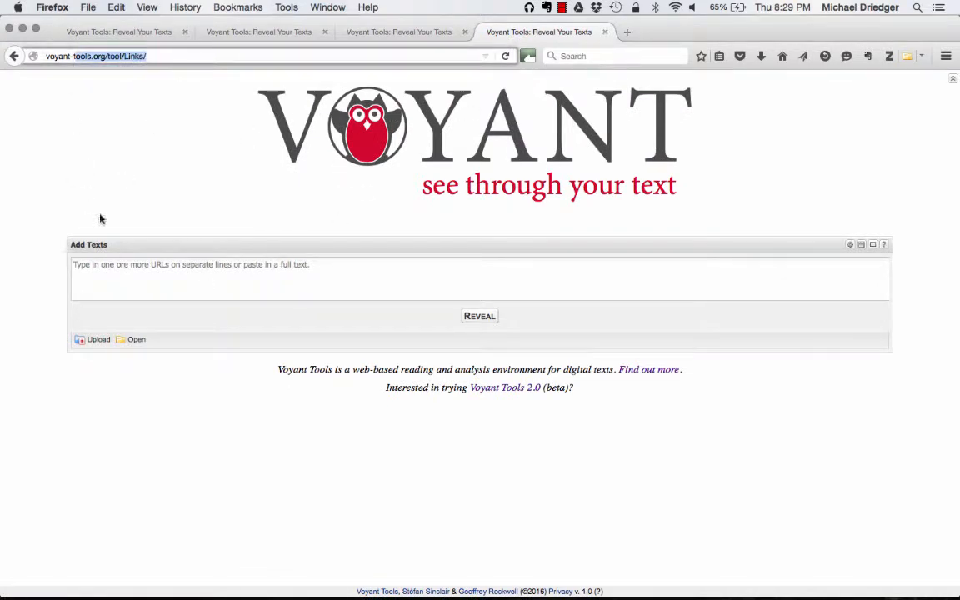
# Start a file upload for the Links tool and add 1788-Beckford_106pp.docx from the Transcription files folder.
pyautogui.click(100, 337)
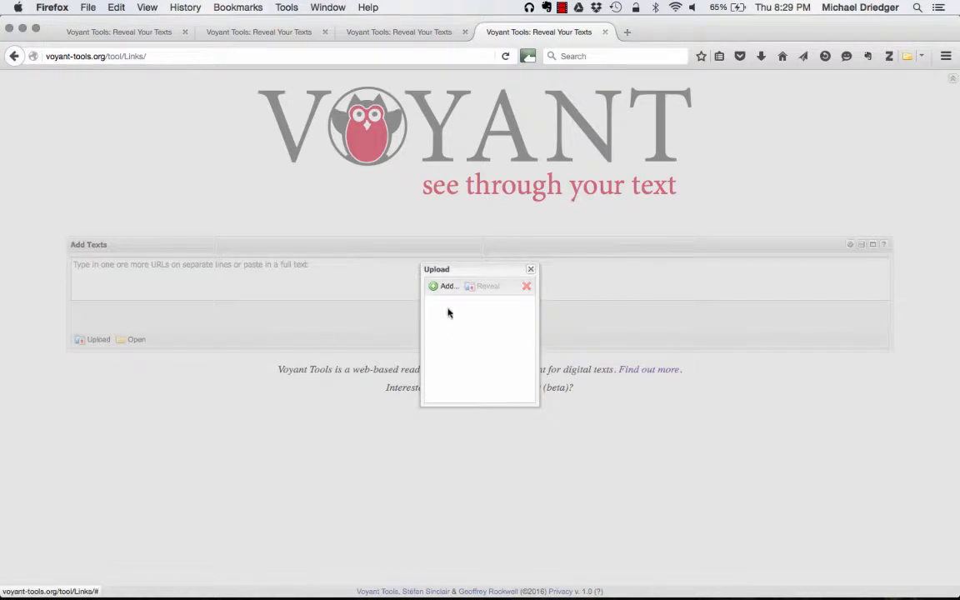
pyautogui.click(446, 286)
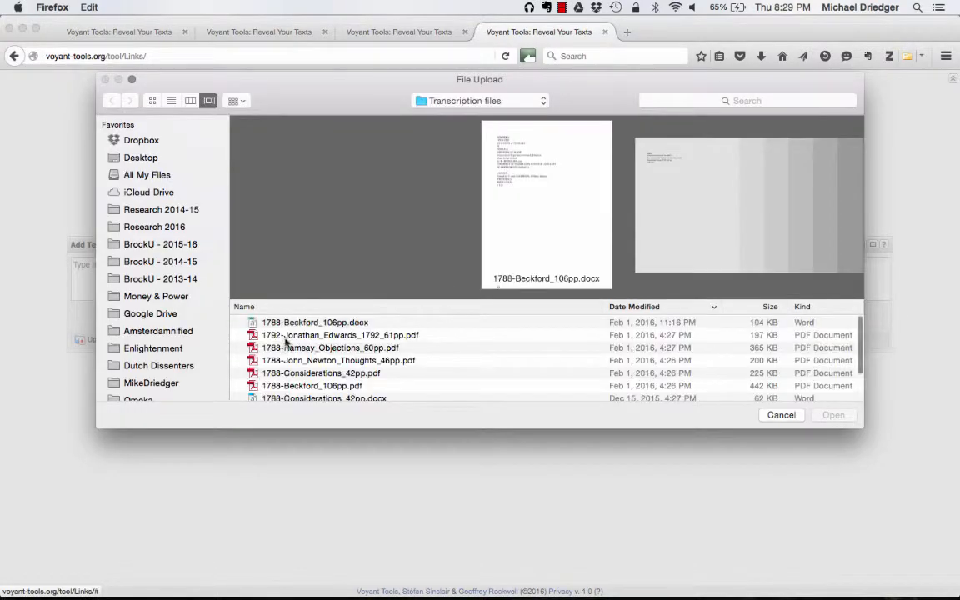
pyautogui.click(294, 321)
pyautogui.scroll(-3, 296, 358)
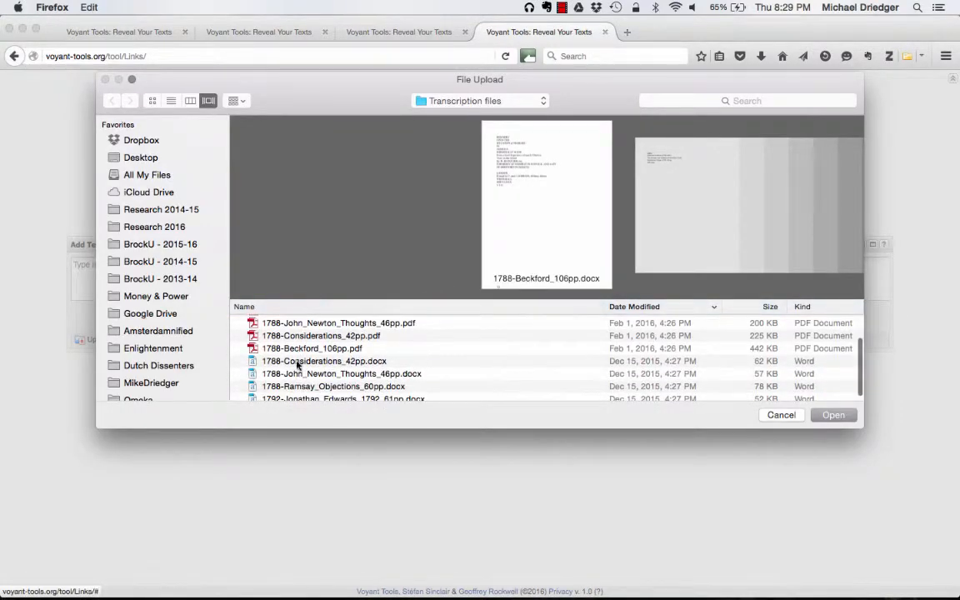
pyautogui.click(831, 414)
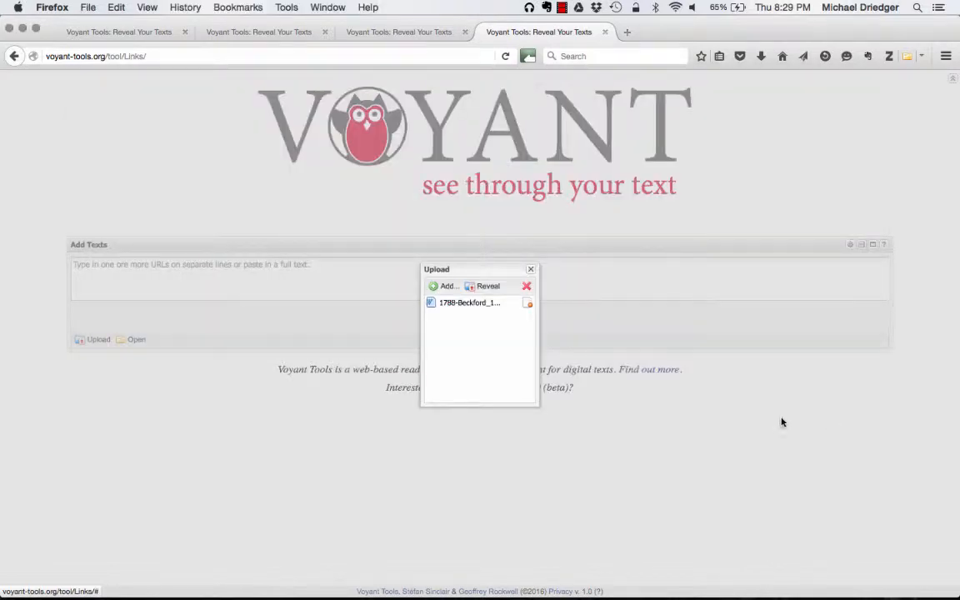
# Add 1788-Considerations_42pp.docx and 1788-John_Newton_Thoughts_46pp.docx to the upload list.
pyautogui.click(443, 288)
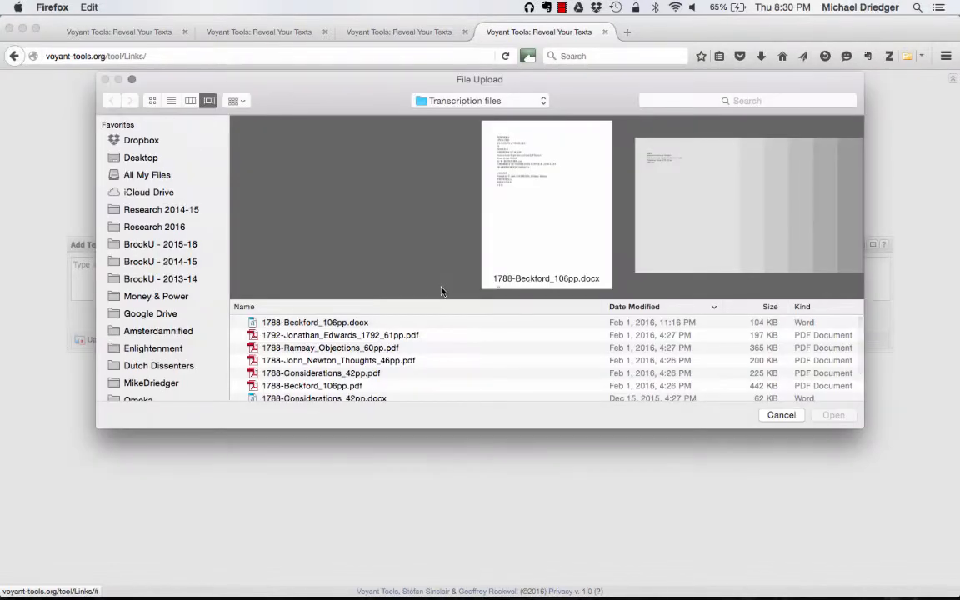
pyautogui.scroll(-3, 316, 368)
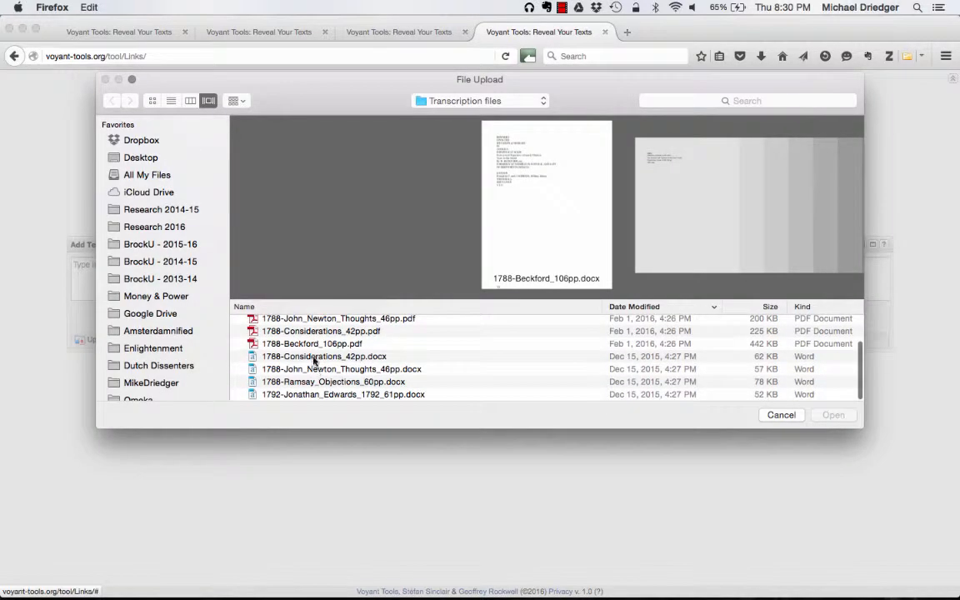
pyautogui.click(315, 356)
pyautogui.click(832, 414)
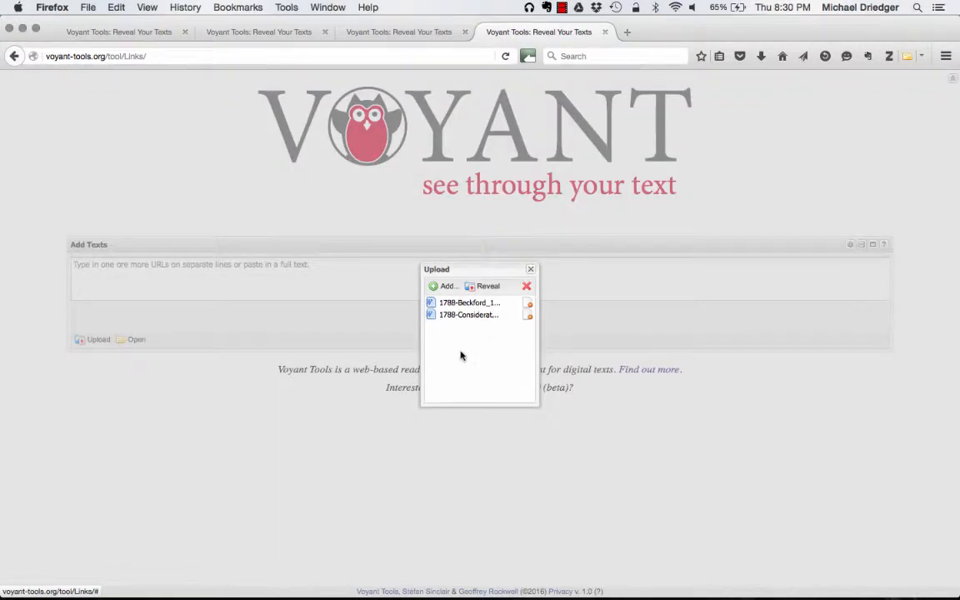
pyautogui.click(444, 286)
pyautogui.scroll(-3, 330, 391)
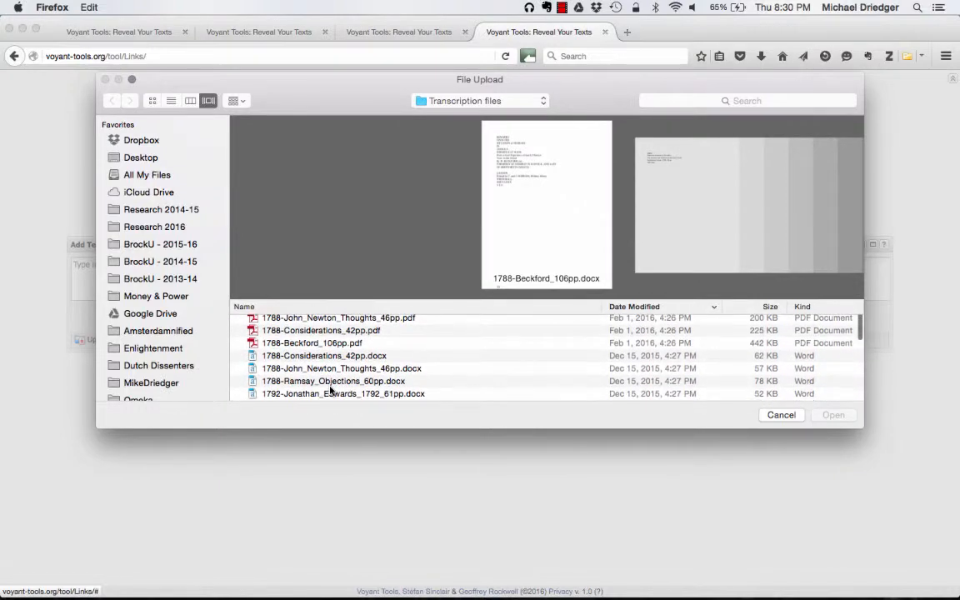
pyautogui.click(331, 373)
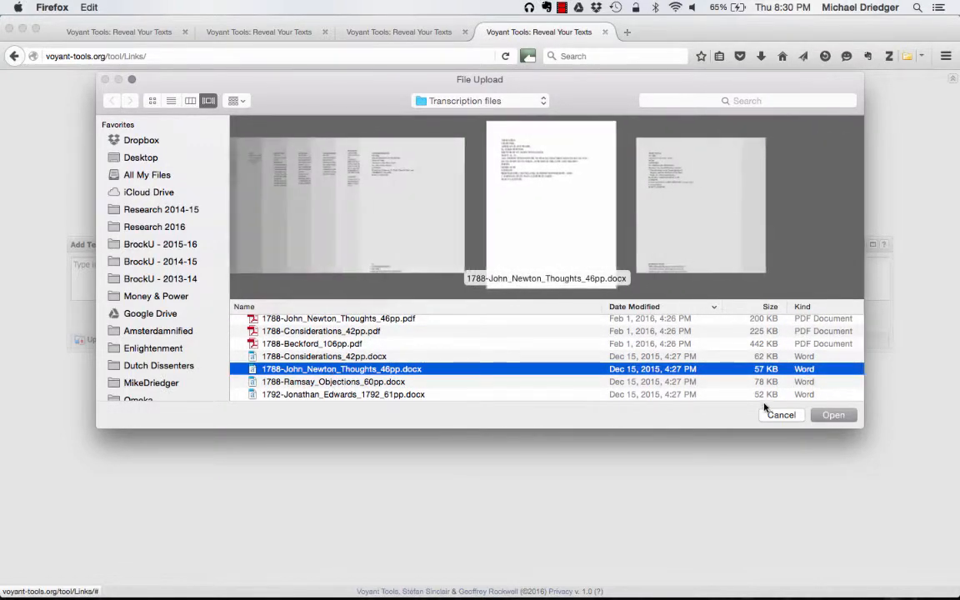
pyautogui.click(833, 415)
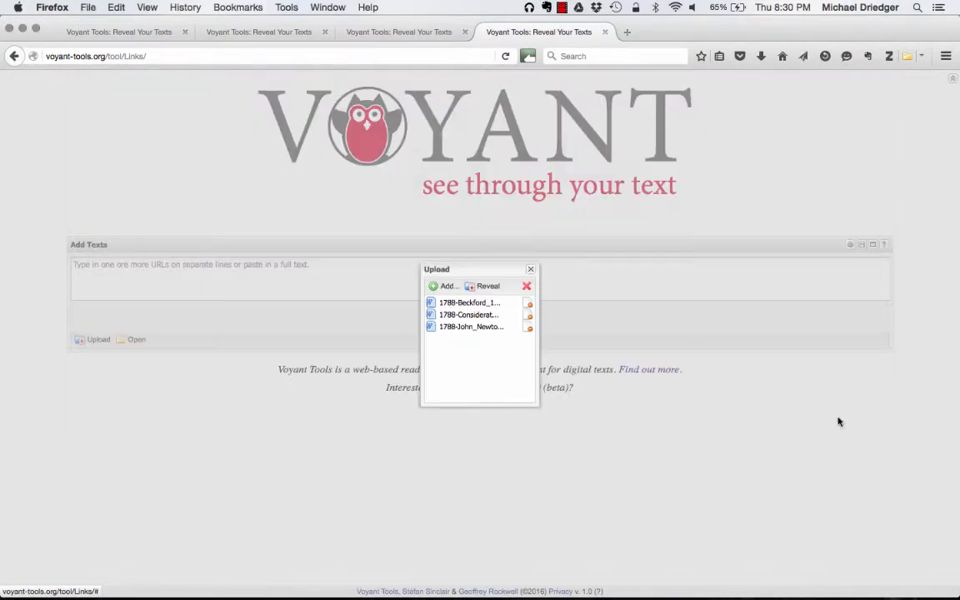
# Add 1788-Ramsay_Objections_60pp.docx and 1792-Jonathan_Edwards_1792_61pp.docx to the upload list and reveal the corpus.
pyautogui.click(443, 287)
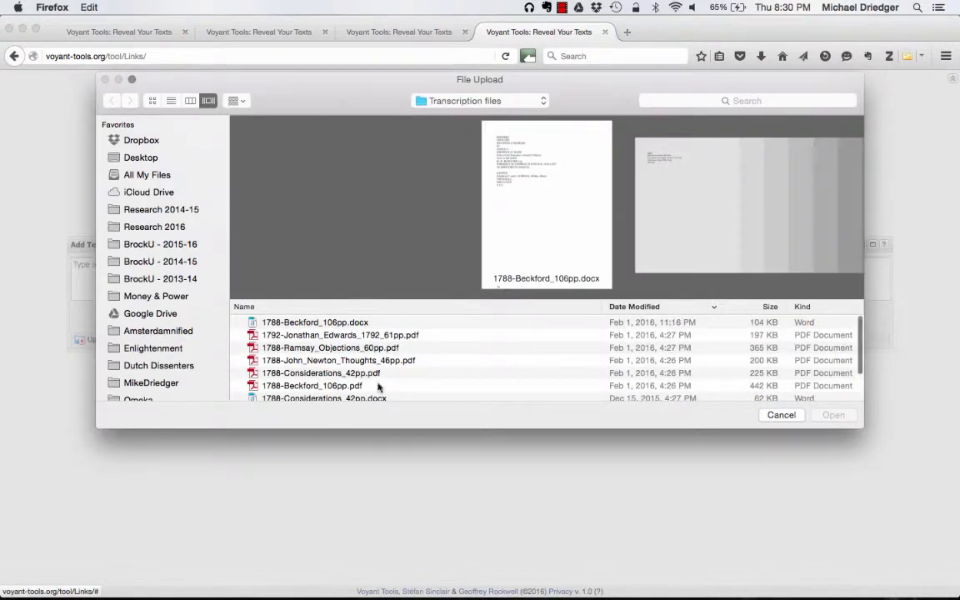
pyautogui.scroll(-5, 331, 391)
pyautogui.click(328, 384)
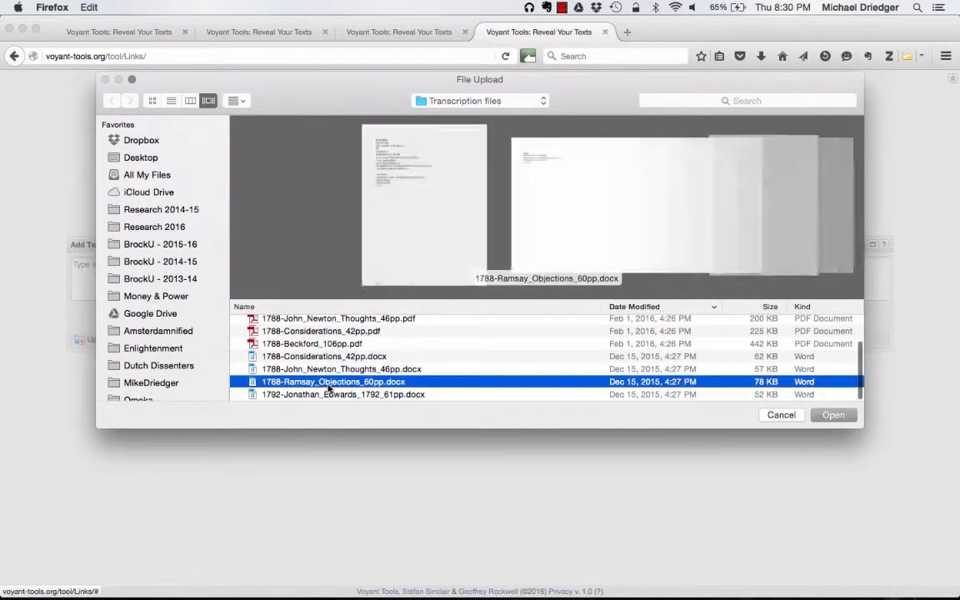
pyautogui.click(833, 414)
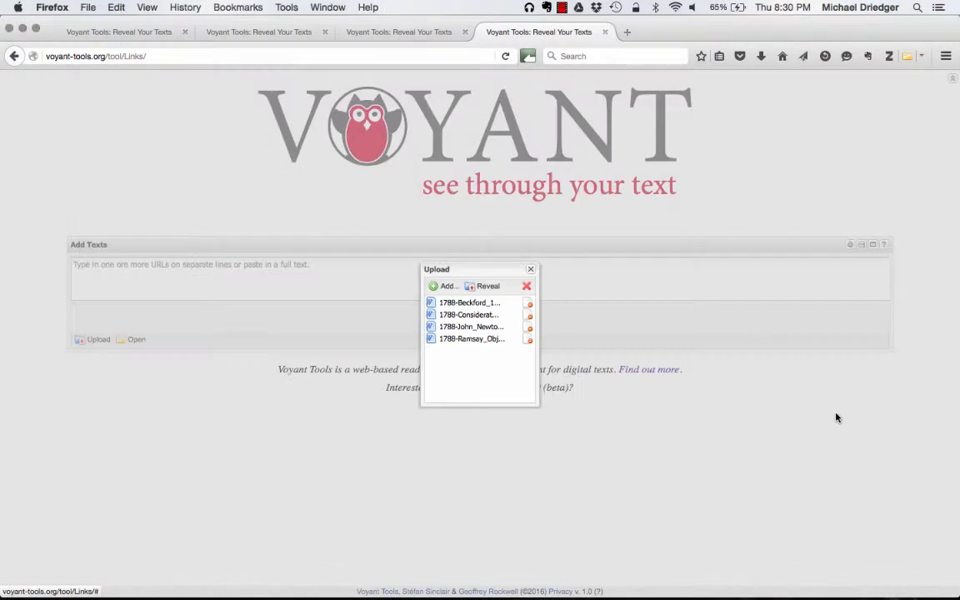
pyautogui.click(445, 287)
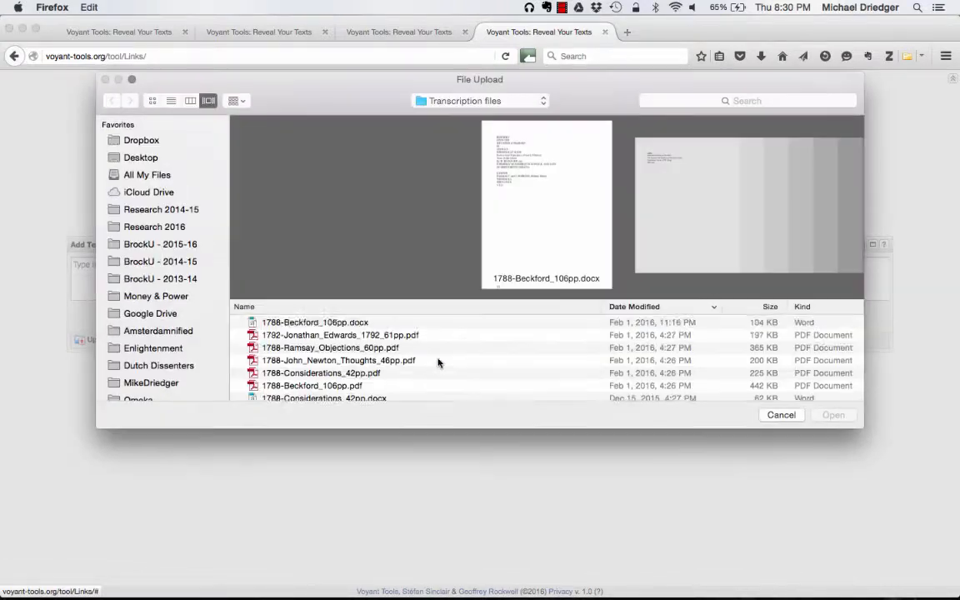
pyautogui.scroll(-5, 439, 362)
pyautogui.click(297, 395)
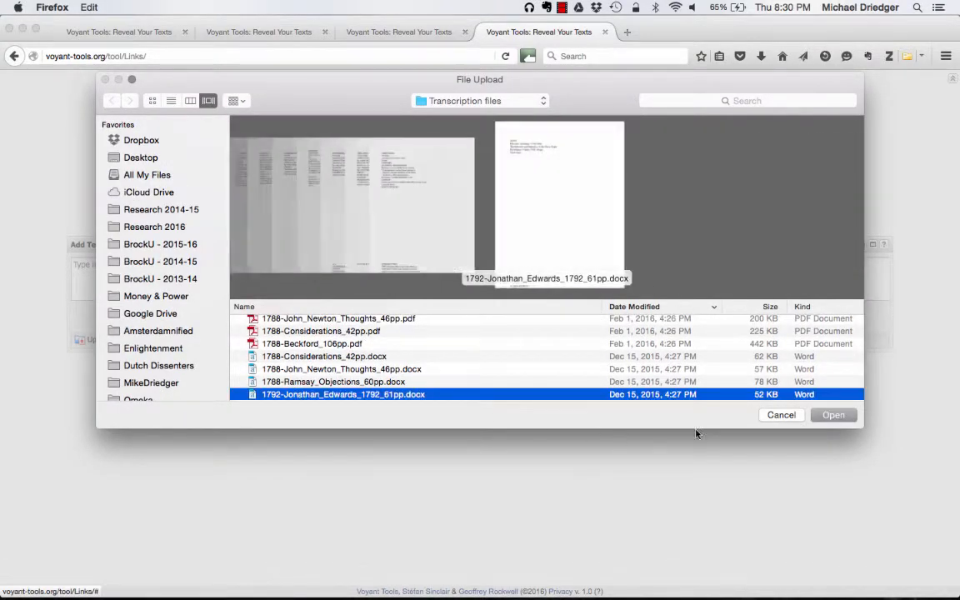
pyautogui.click(820, 415)
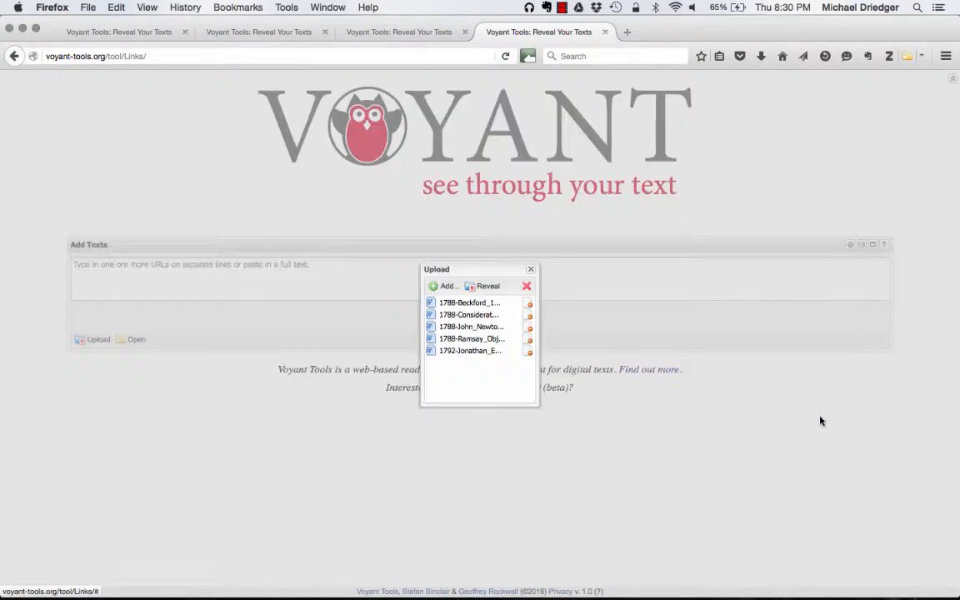
pyautogui.click(488, 287)
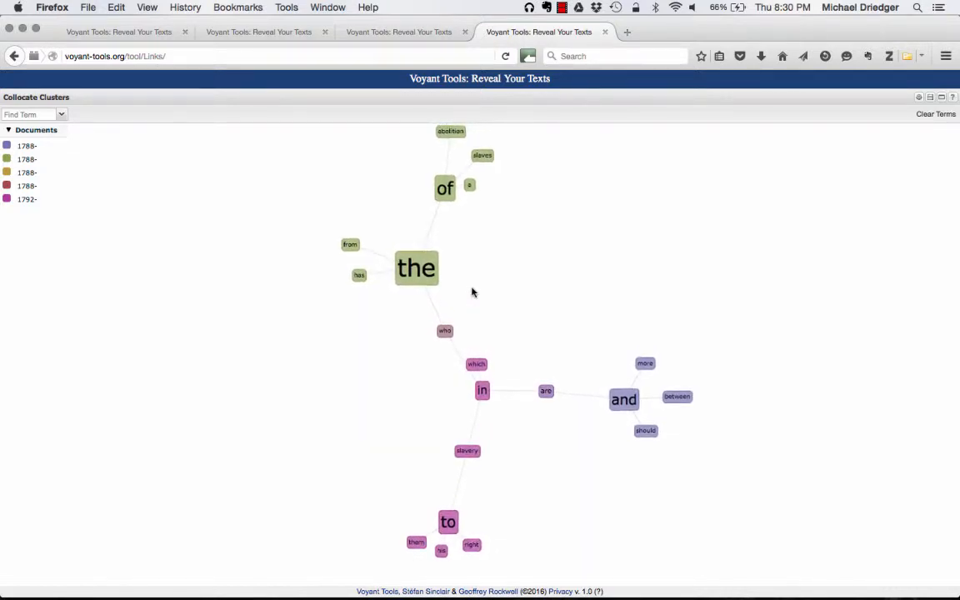
# Set the Collocate Clusters stop words list to English (Taporware).
pyautogui.click(918, 98)
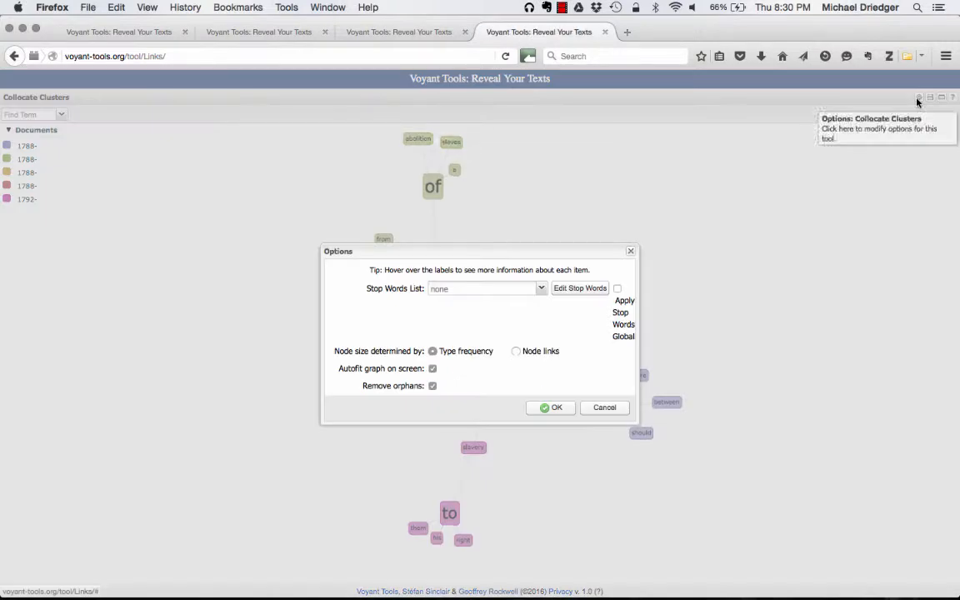
pyautogui.click(541, 288)
pyautogui.click(487, 318)
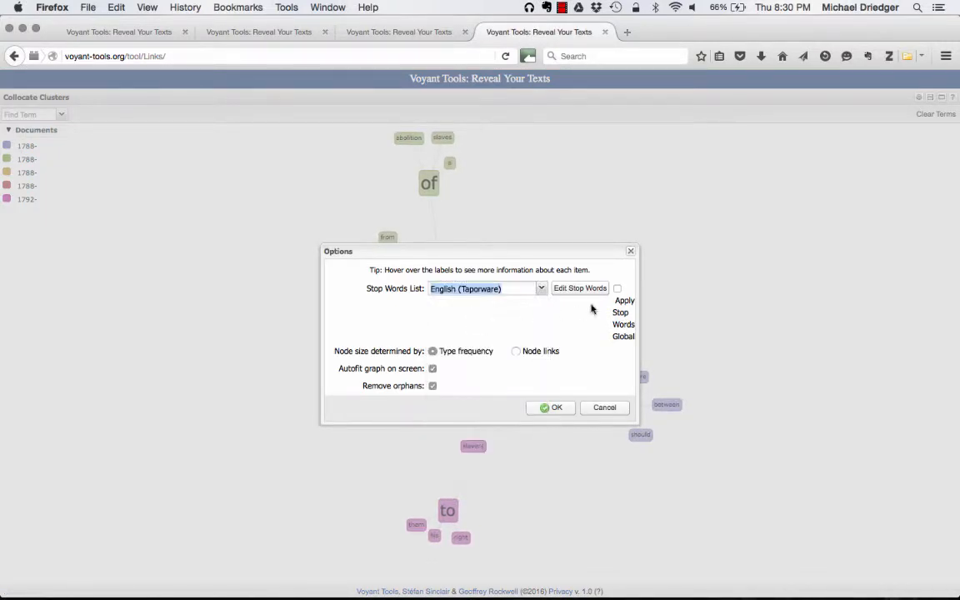
pyautogui.click(553, 407)
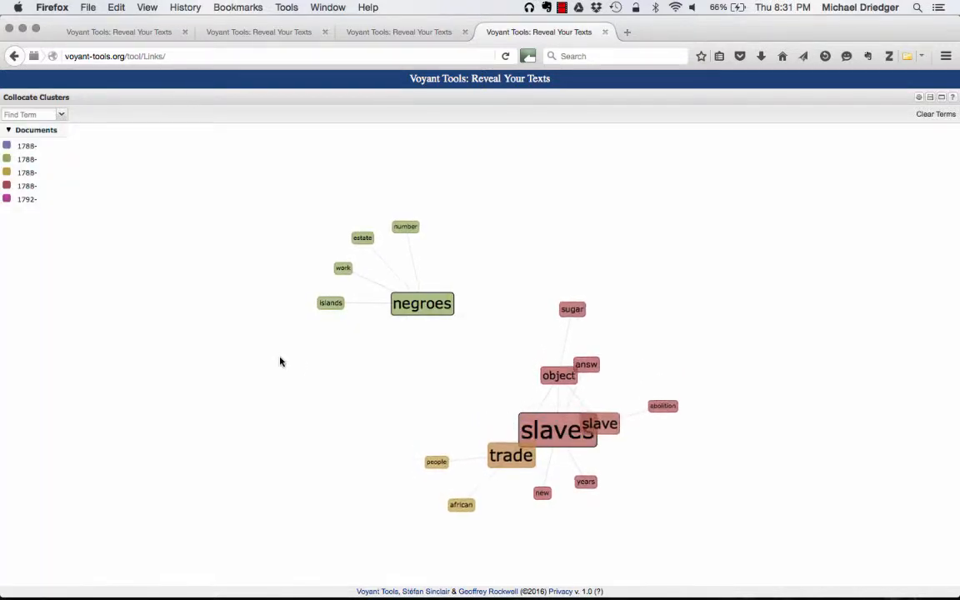
# Expand the nodes "negroes", "slaves", "trade" and "slave" in the graph to show more of their collocates.
pyautogui.moveTo(581, 369)
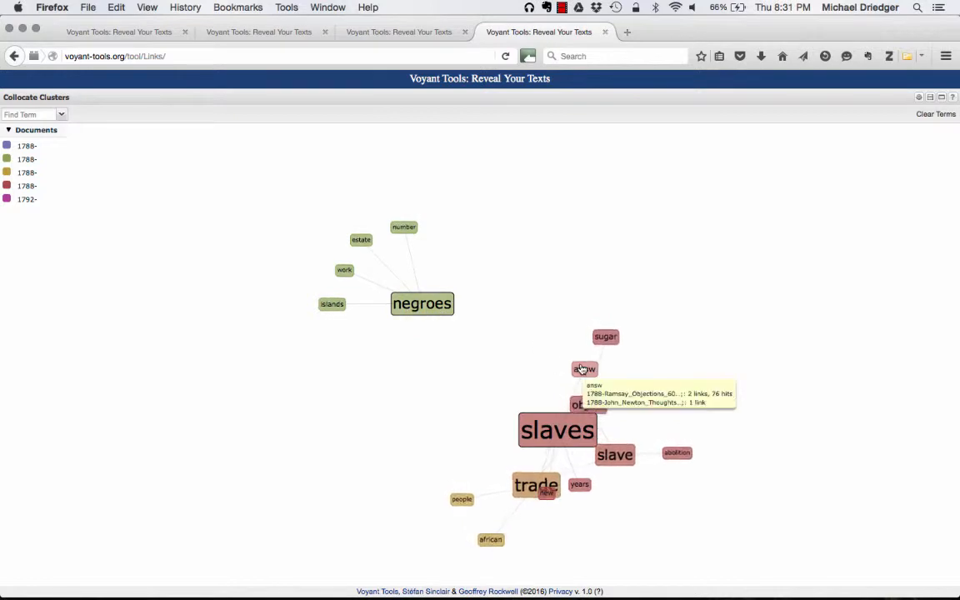
pyautogui.moveTo(586, 435)
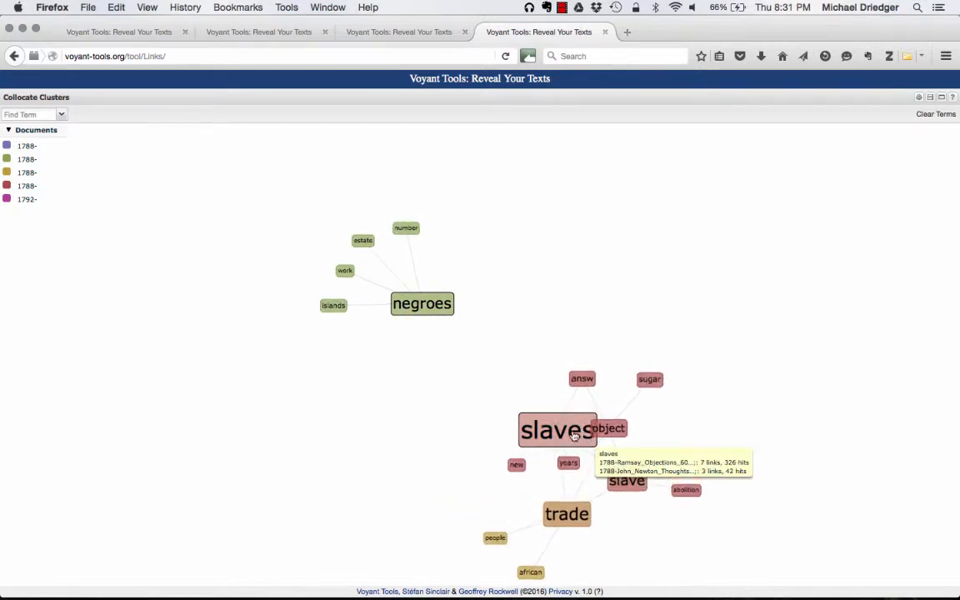
pyautogui.moveTo(432, 309)
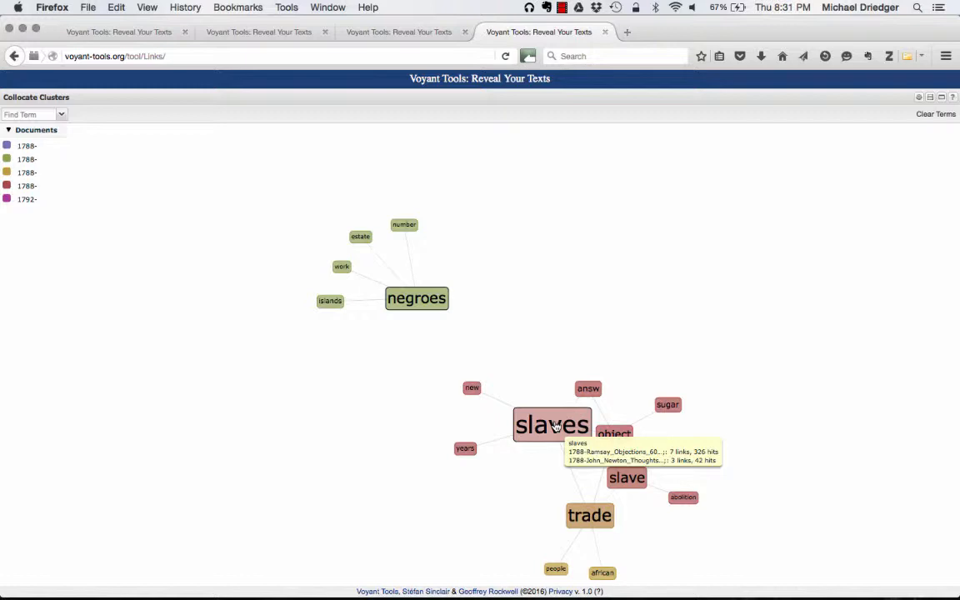
pyautogui.moveTo(587, 521)
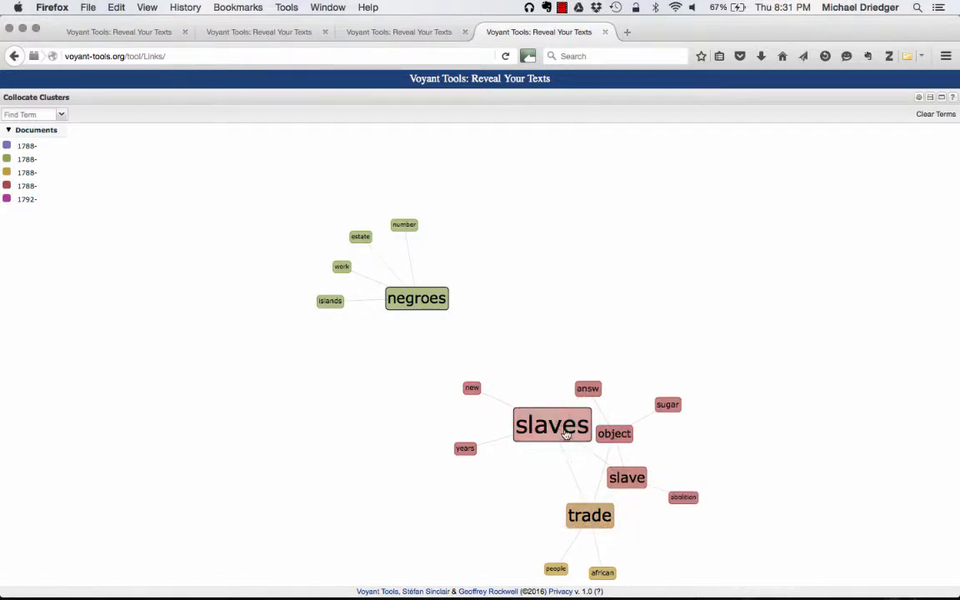
pyautogui.moveTo(564, 570)
pyautogui.doubleClick(417, 300)
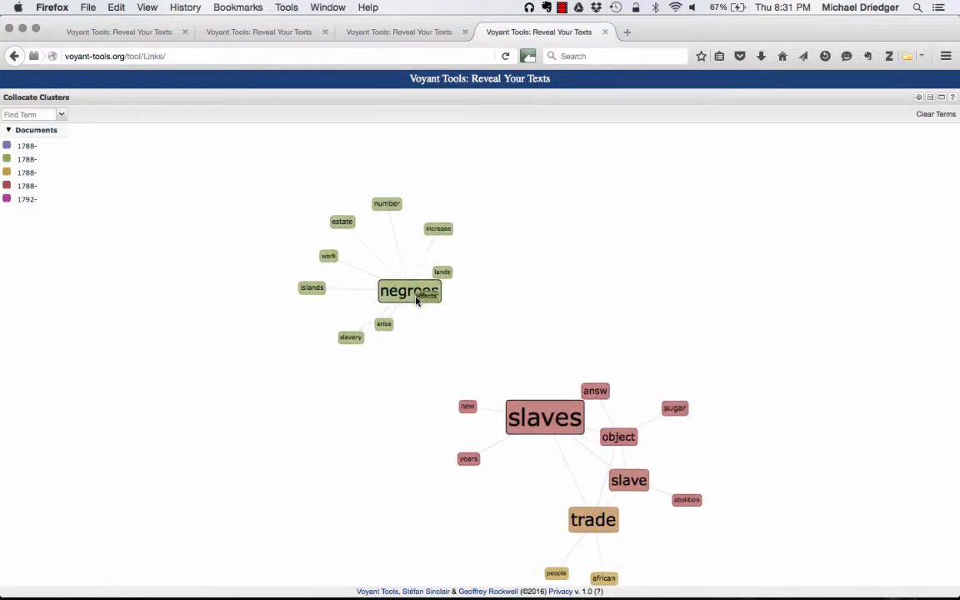
pyautogui.doubleClick(537, 416)
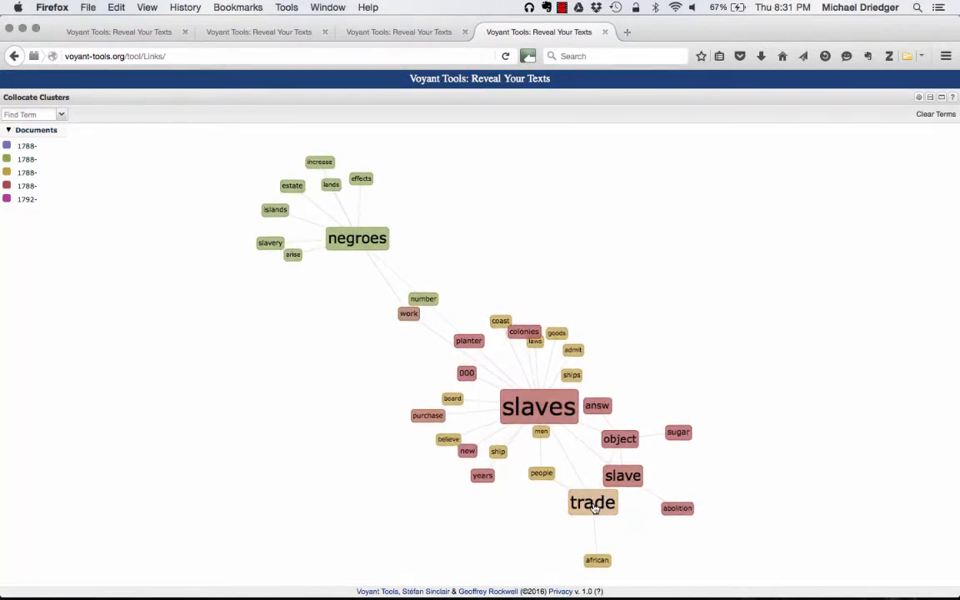
pyautogui.doubleClick(590, 503)
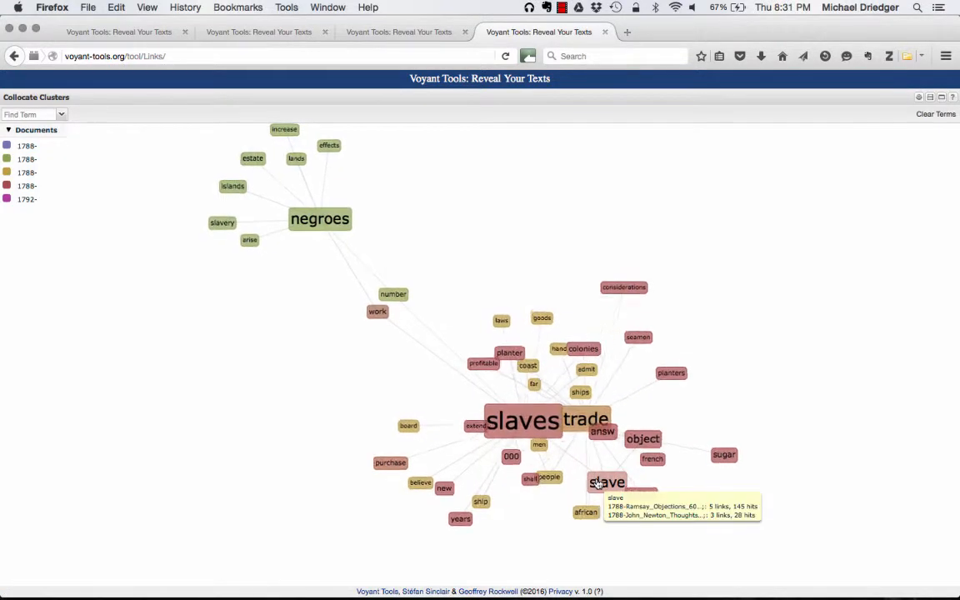
pyautogui.doubleClick(606, 476)
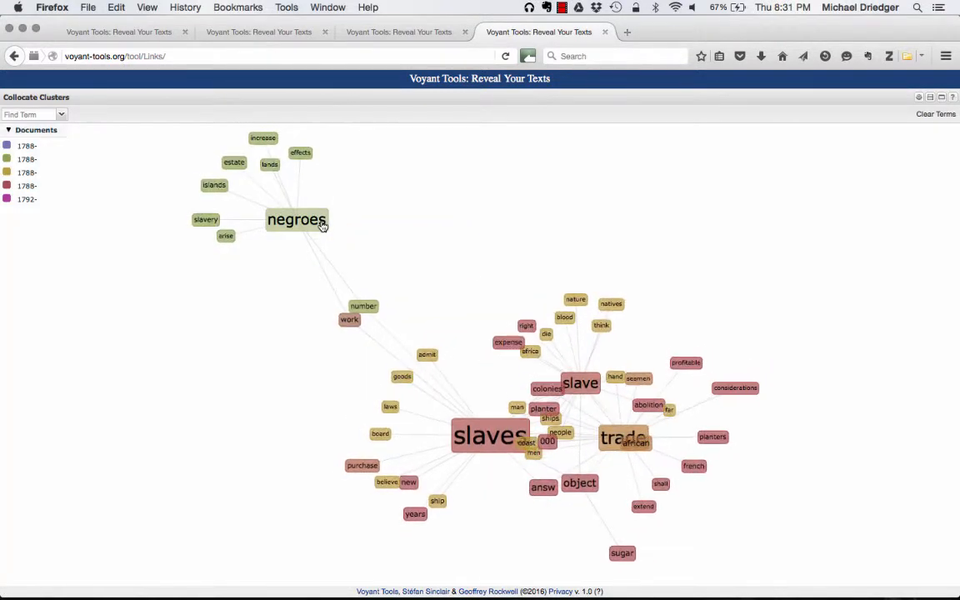
# Remove the "admit" node from the collocate graph.
pyautogui.moveTo(322, 226)
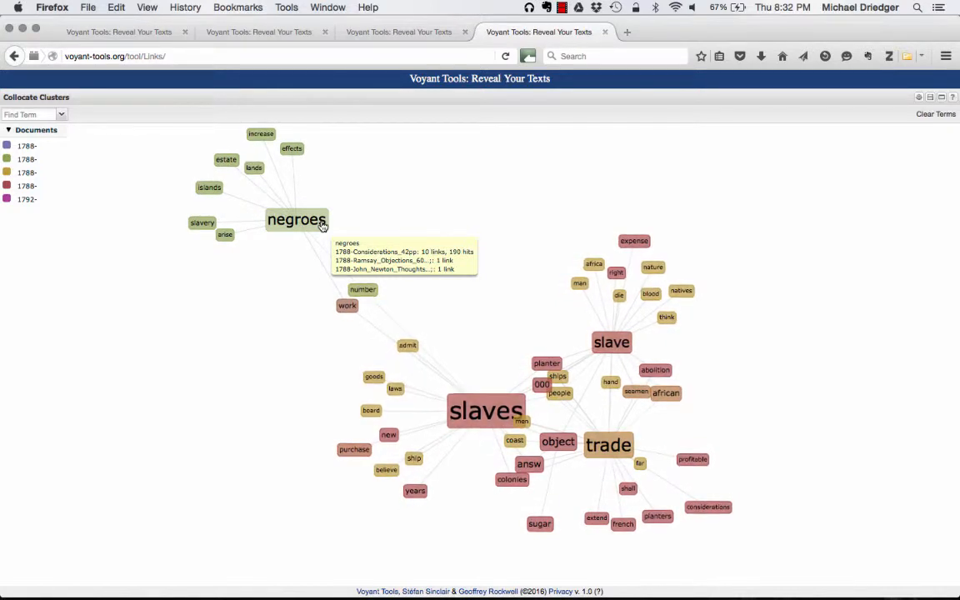
pyautogui.rightClick(416, 348)
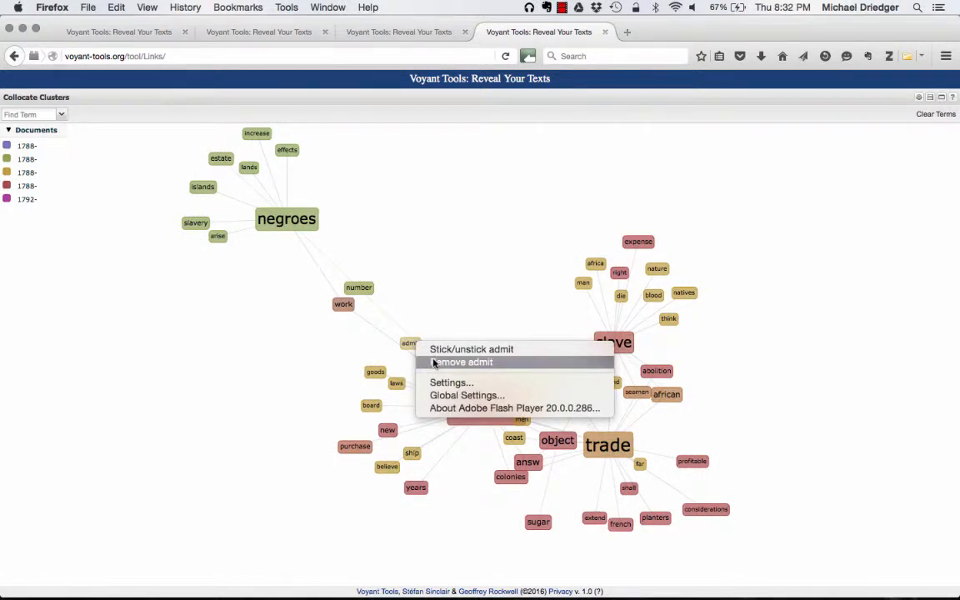
pyautogui.click(433, 362)
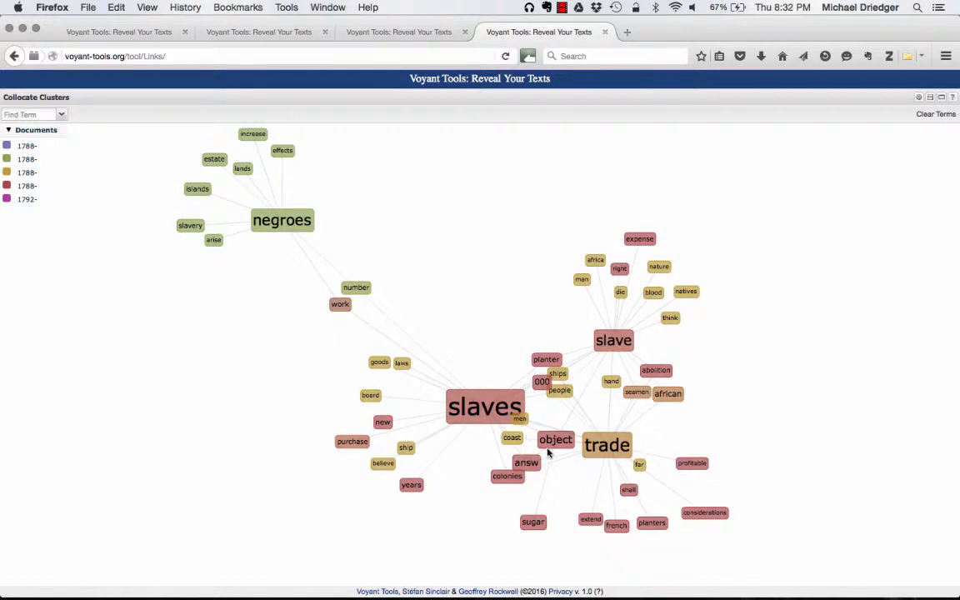
# Expand the nodes "trade", "estate" and "negroes" in the collocate graph to add more of their collocates.
pyautogui.moveTo(487, 402)
pyautogui.doubleClick(609, 450)
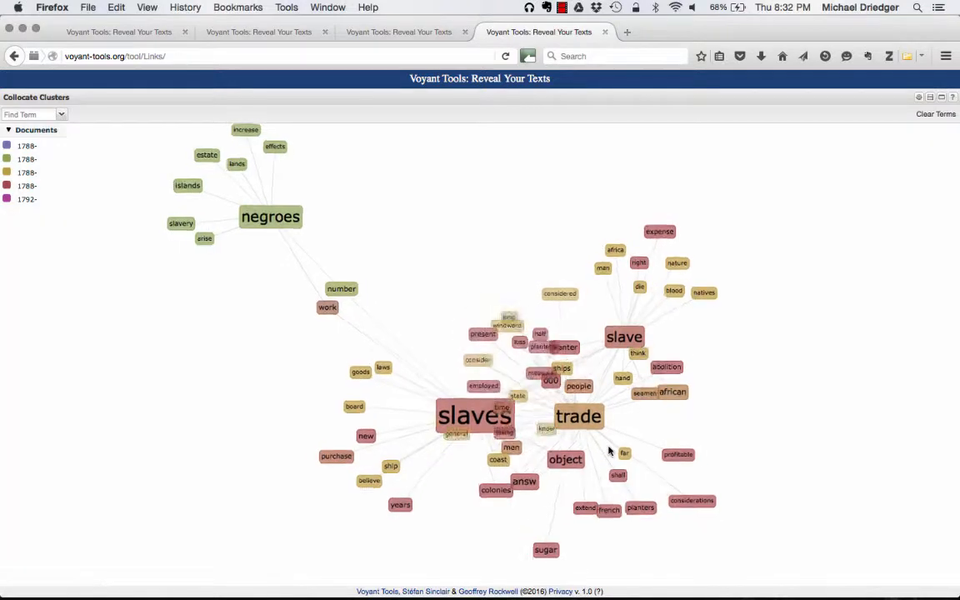
pyautogui.doubleClick(593, 424)
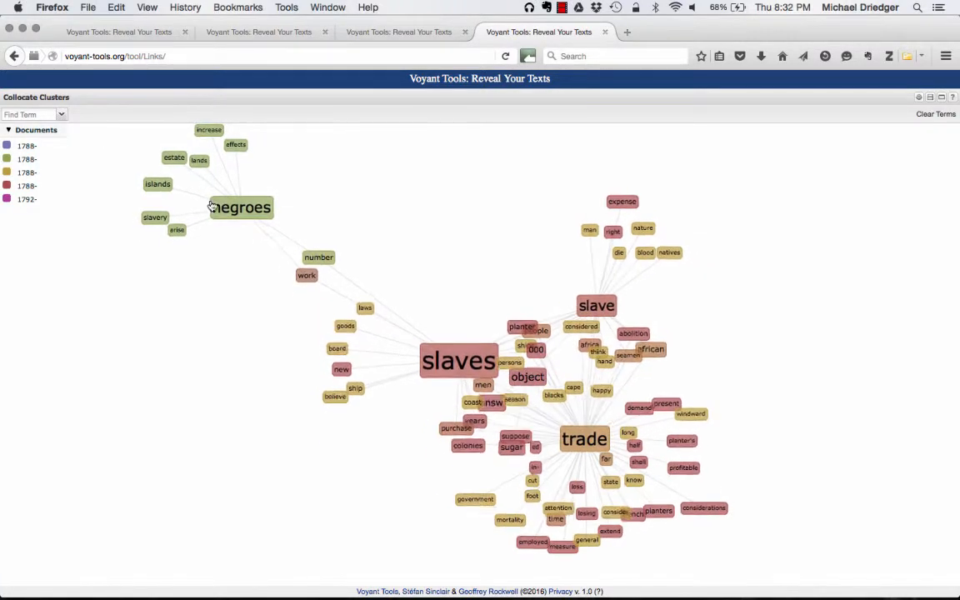
pyautogui.moveTo(181, 162)
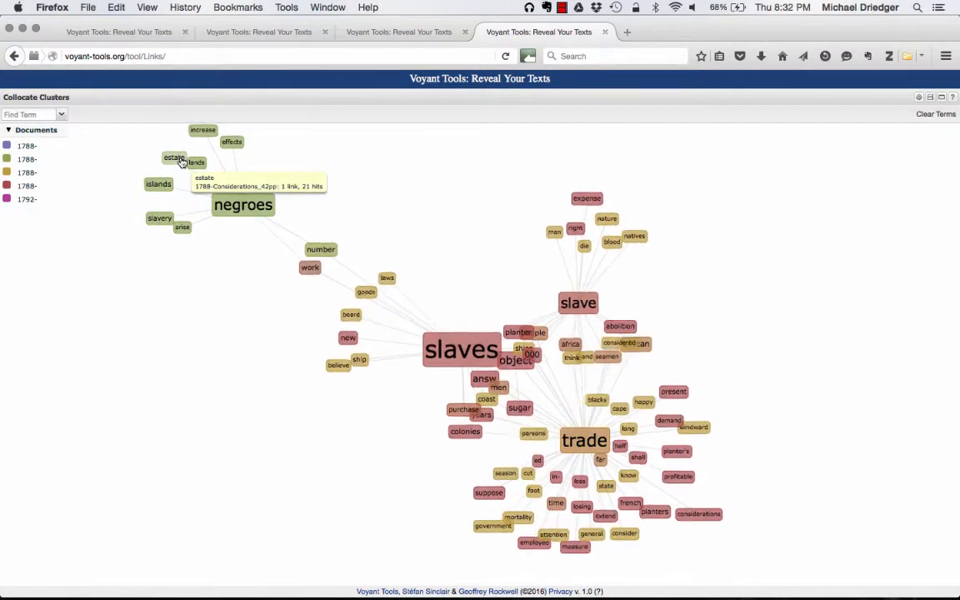
pyautogui.click(181, 161)
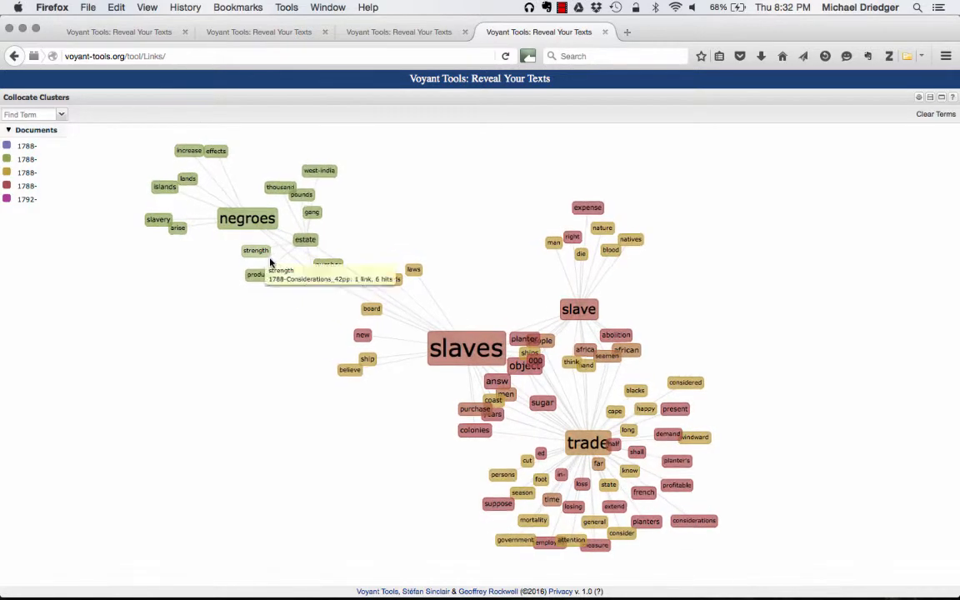
pyautogui.click(263, 224)
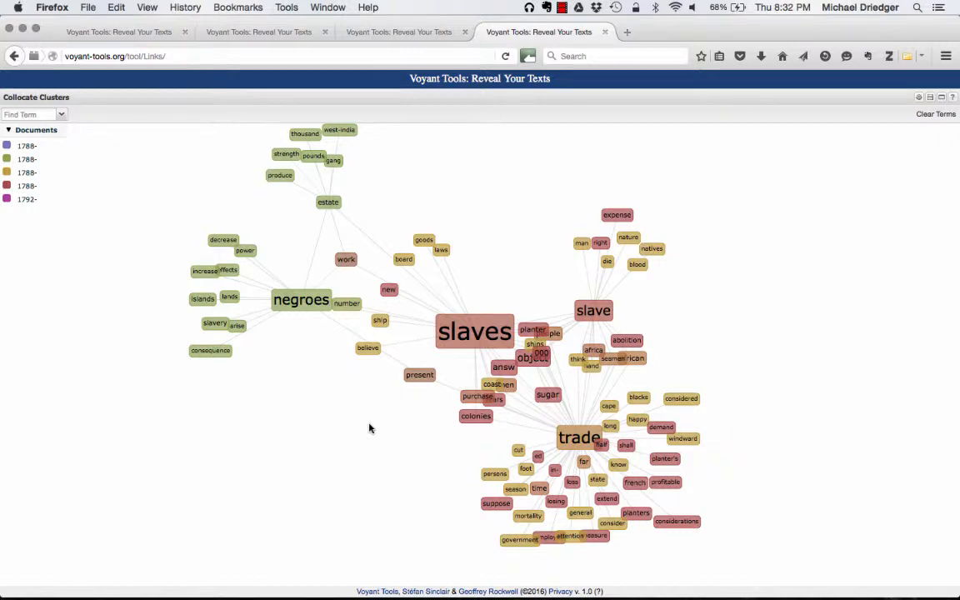
pyautogui.moveTo(617, 474)
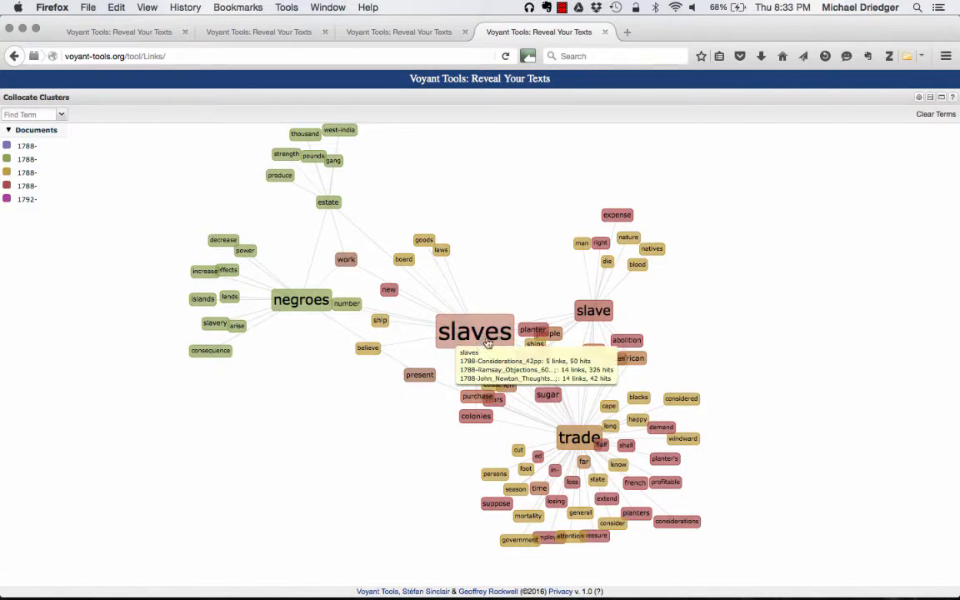
pyautogui.click(488, 344)
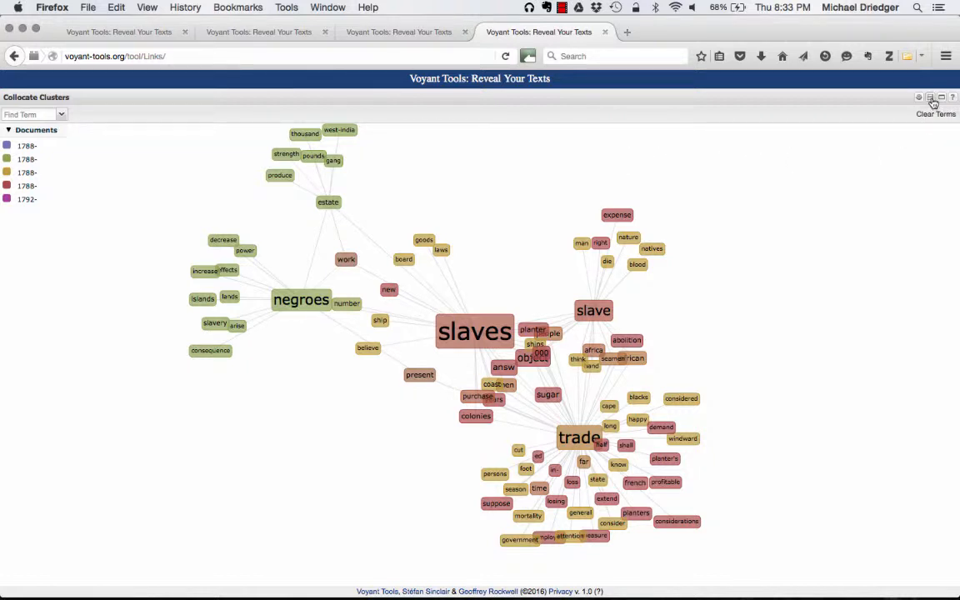
# Export a URL for a different tool with the current data, choosing TermsRadio as the tool.
pyautogui.click(932, 98)
pyautogui.click(374, 356)
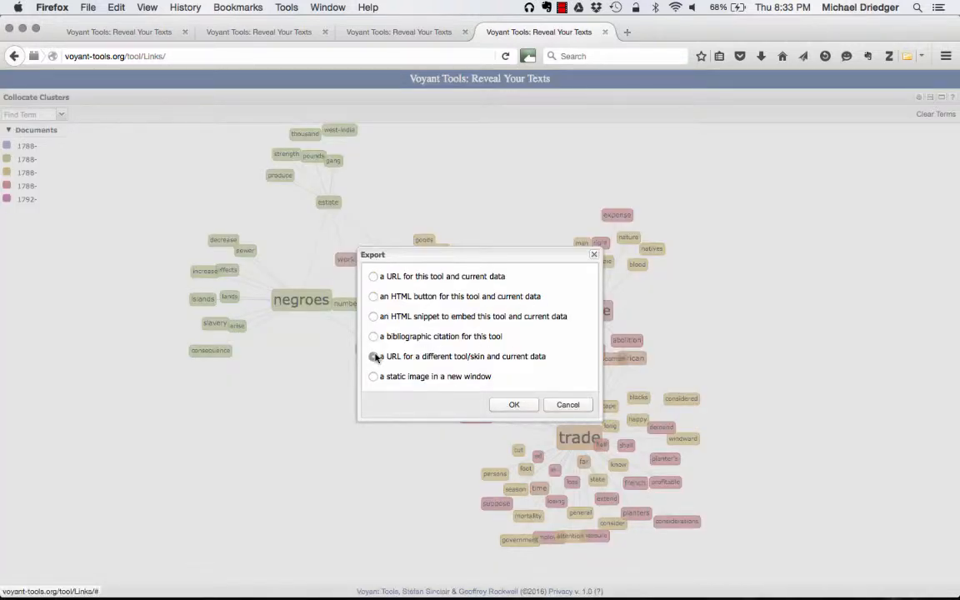
pyautogui.click(511, 404)
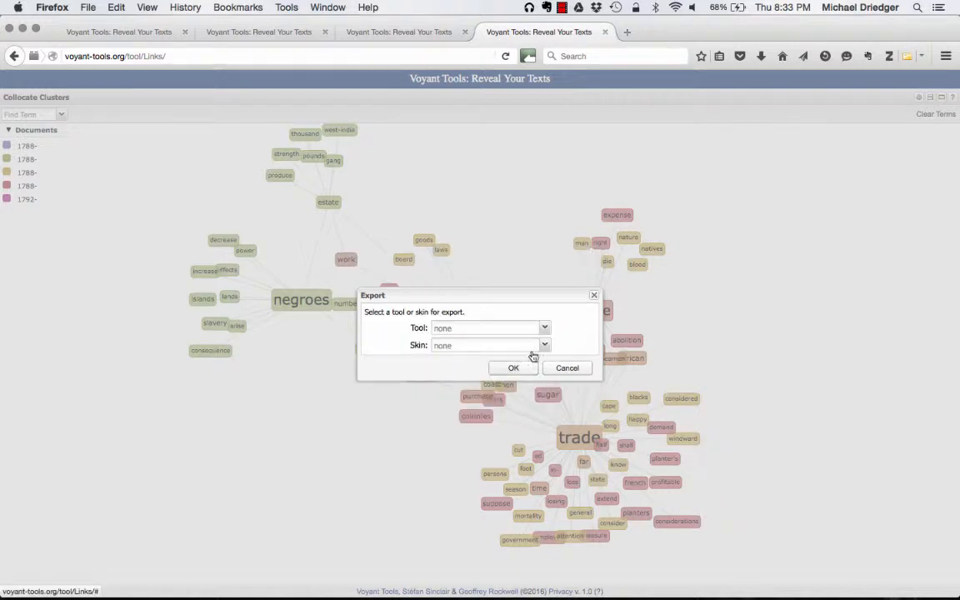
pyautogui.click(545, 328)
pyautogui.scroll(-5, 490, 447)
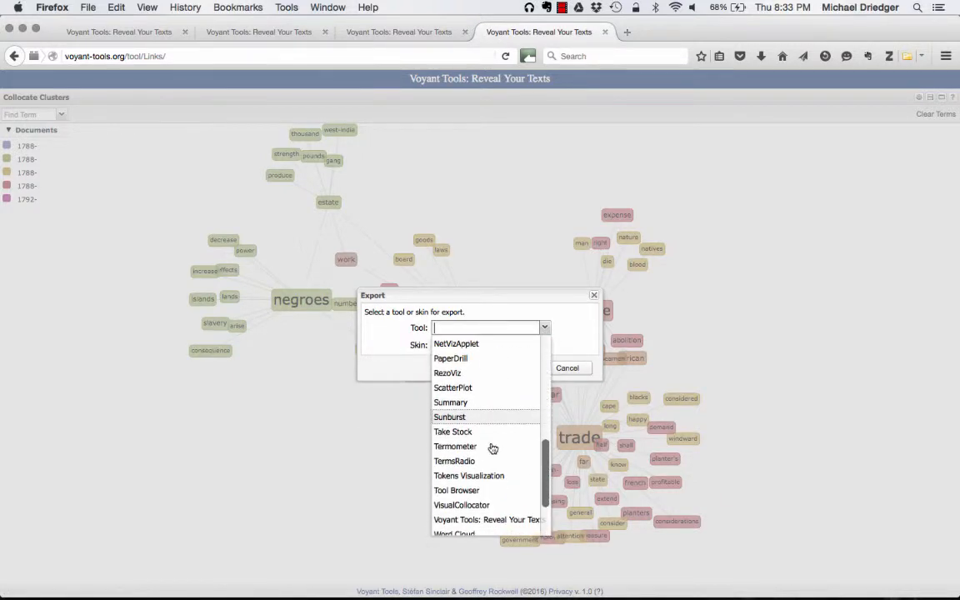
pyautogui.click(464, 463)
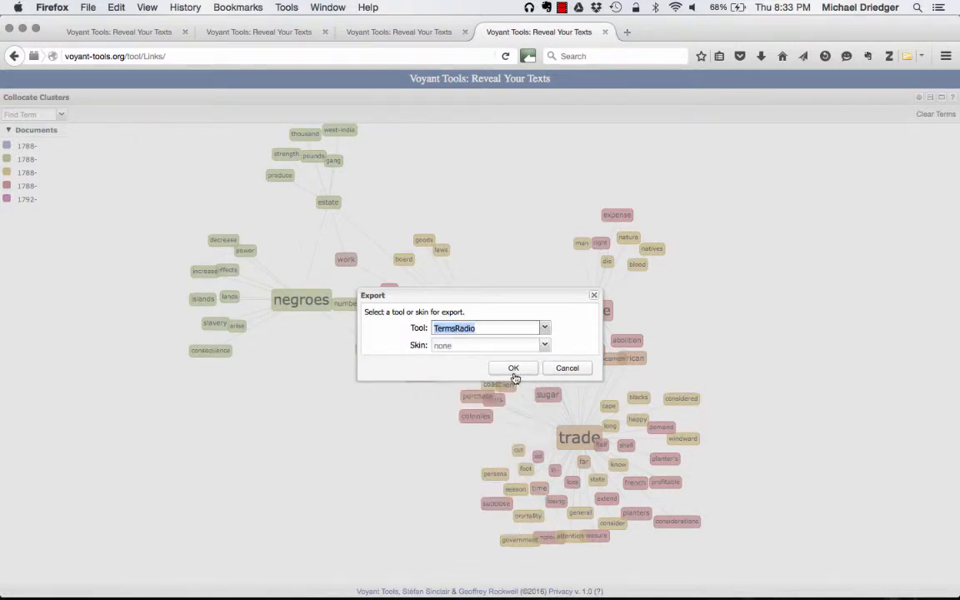
pyautogui.click(512, 369)
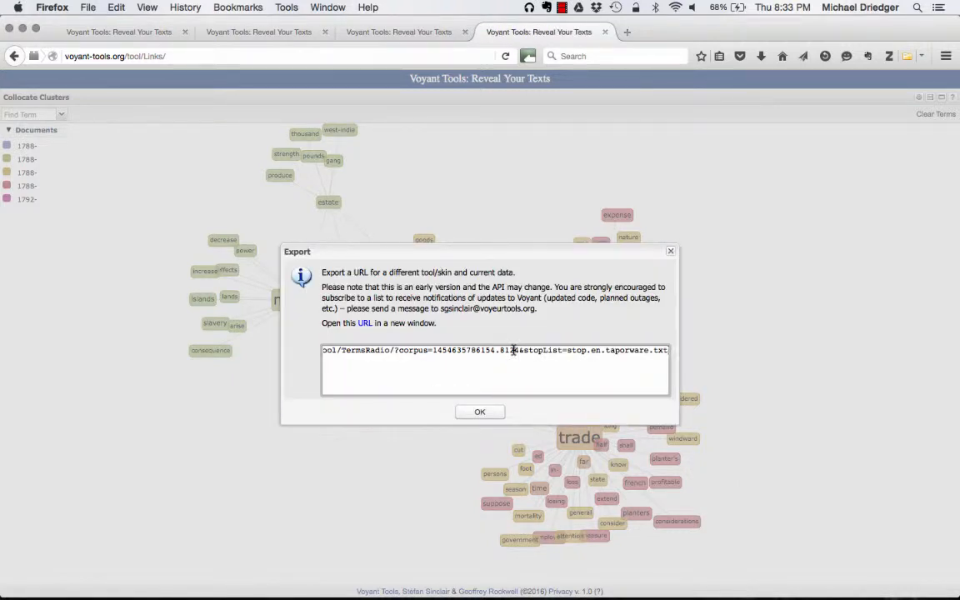
# Copy the exported TermsRadio URL and open it in a new browser tab.
pyautogui.click(514, 349)
pyautogui.press('super+c')
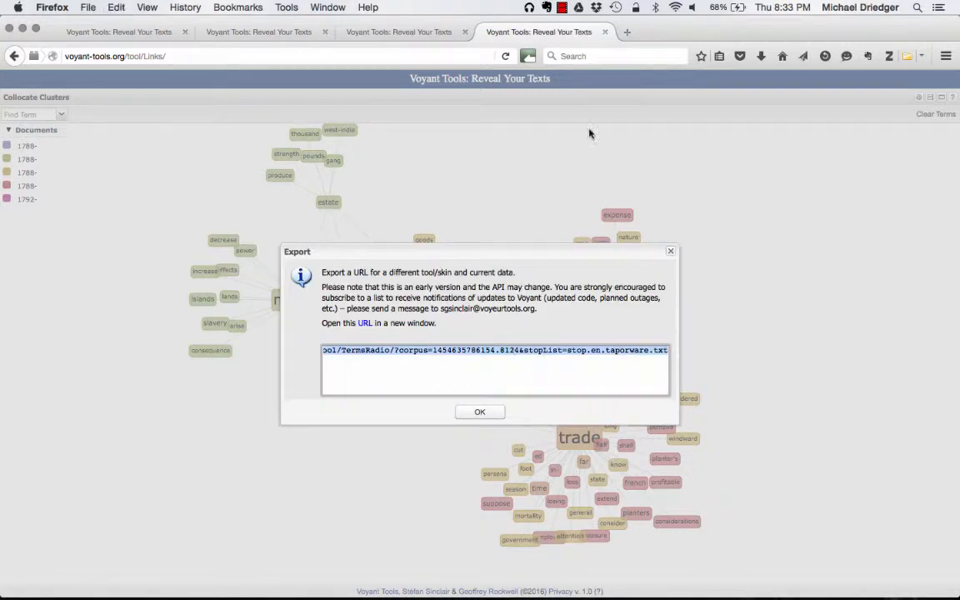
pyautogui.click(626, 33)
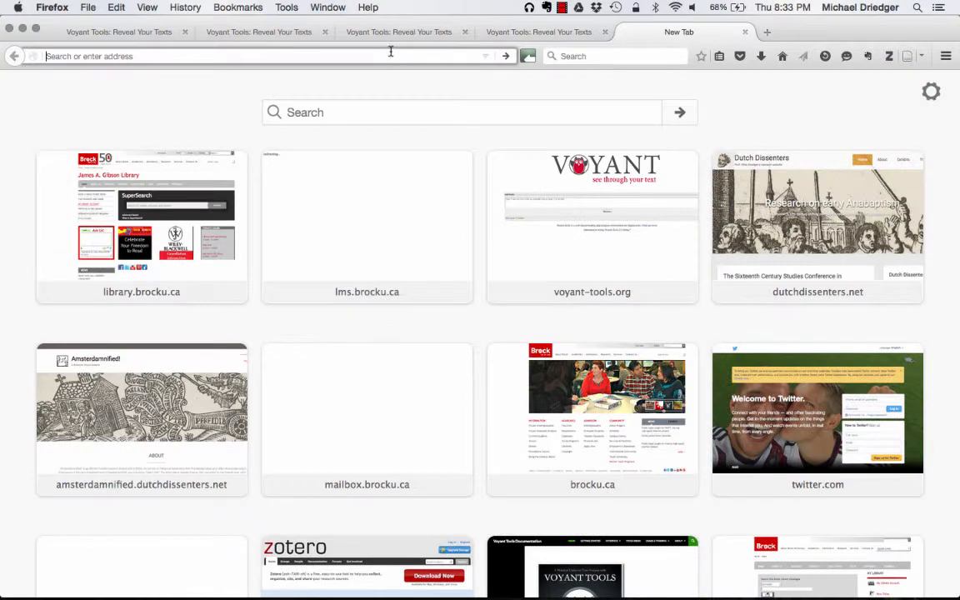
pyautogui.press('super+v')
pyautogui.press('Return')
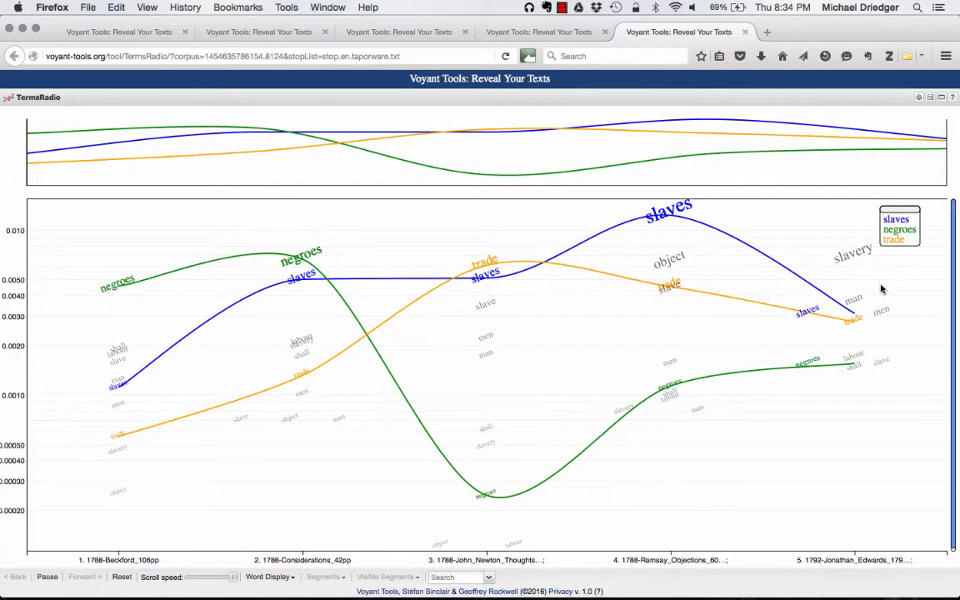
# Remove the "slaves", "negroes" and "trade" lines from the TermsRadio graph.
pyautogui.click(895, 219)
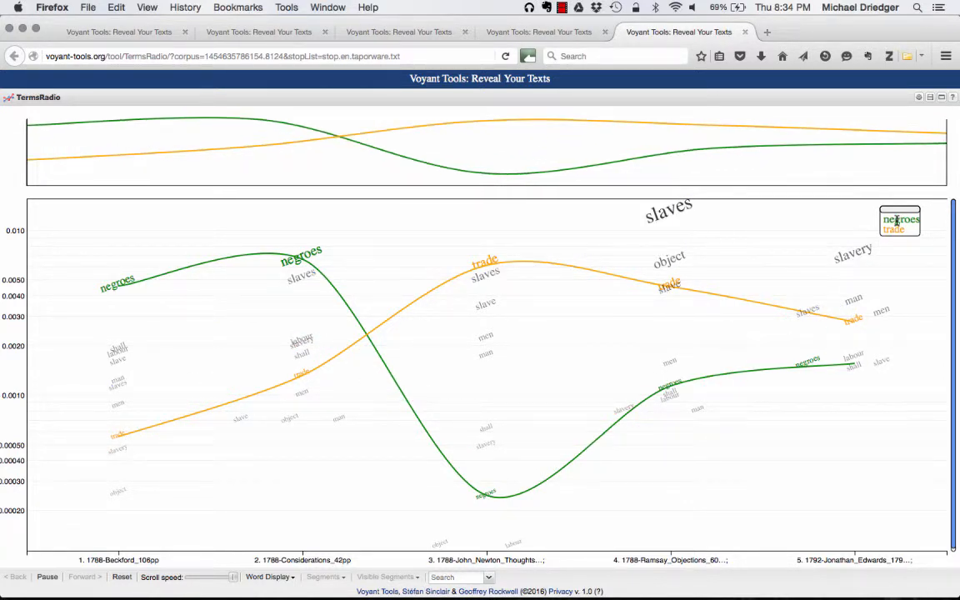
pyautogui.click(896, 219)
pyautogui.click(897, 222)
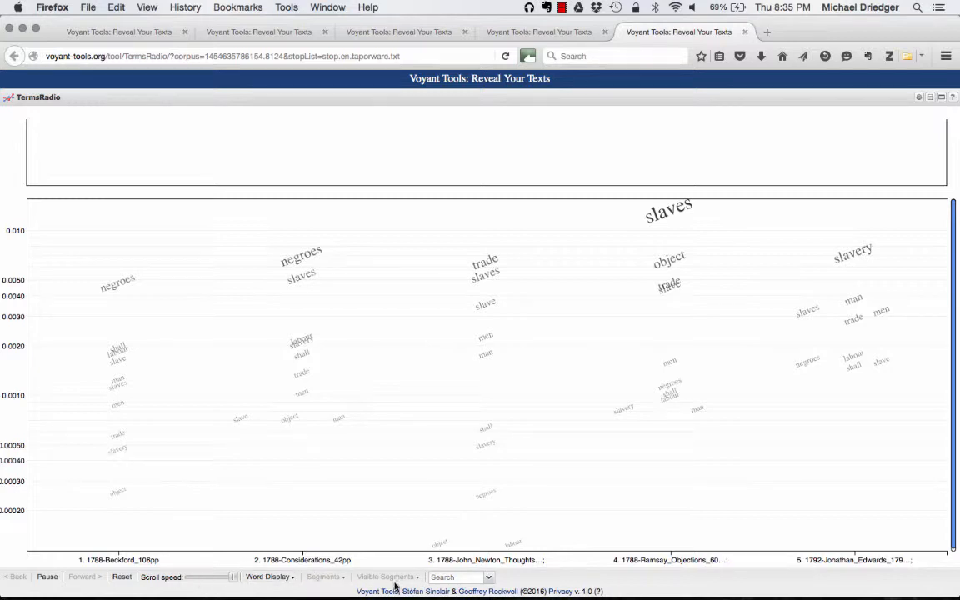
# Search the TermsRadio corpus for the term "father".
pyautogui.click(439, 578)
pyautogui.click(439, 563)
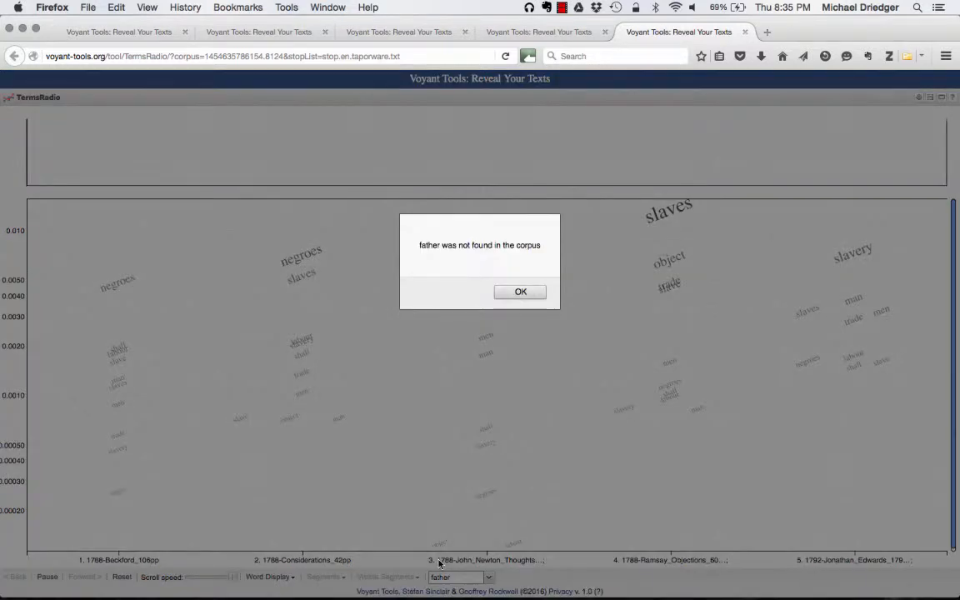
pyautogui.click(508, 295)
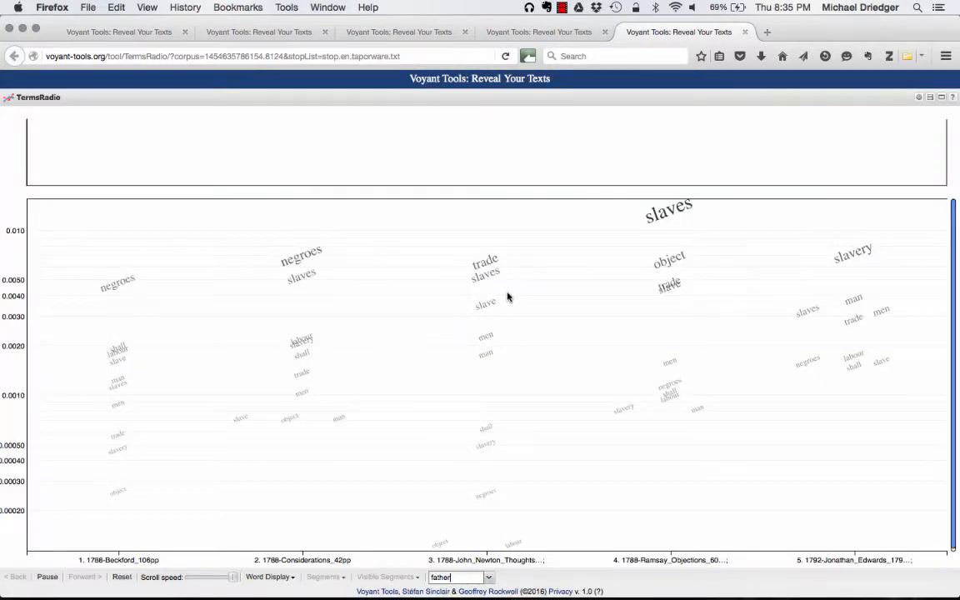
# Set the word display to 60 and plot lines for "coast", "good", "trade", "colonies", "property" and "negroes".
pyautogui.click(268, 578)
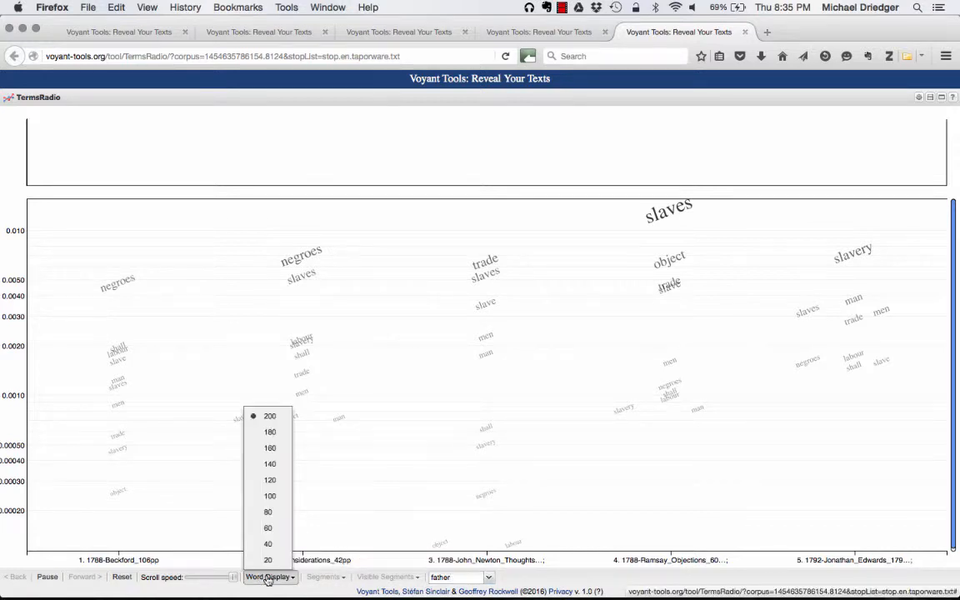
pyautogui.click(267, 531)
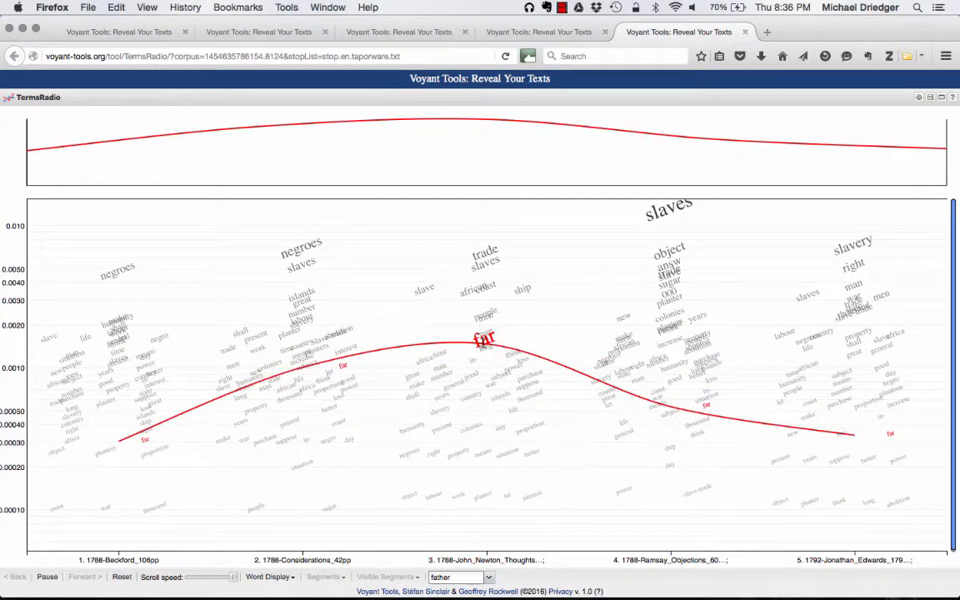
pyautogui.click(480, 288)
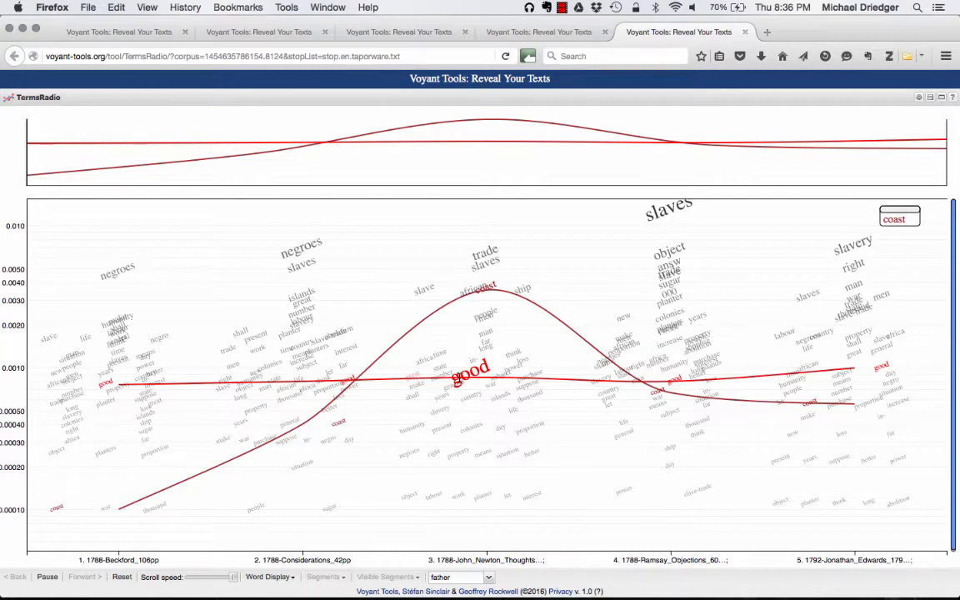
pyautogui.click(469, 371)
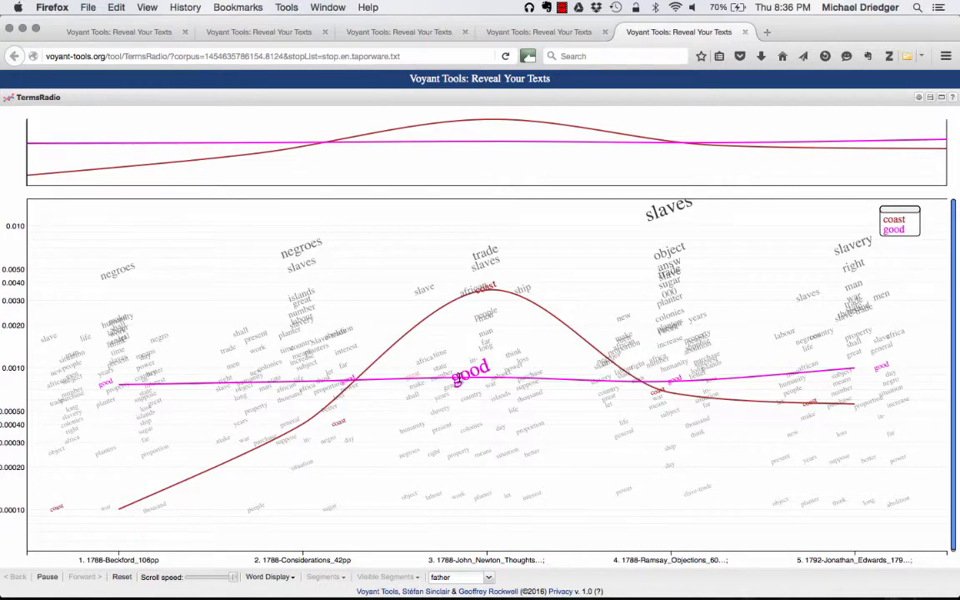
pyautogui.click(482, 254)
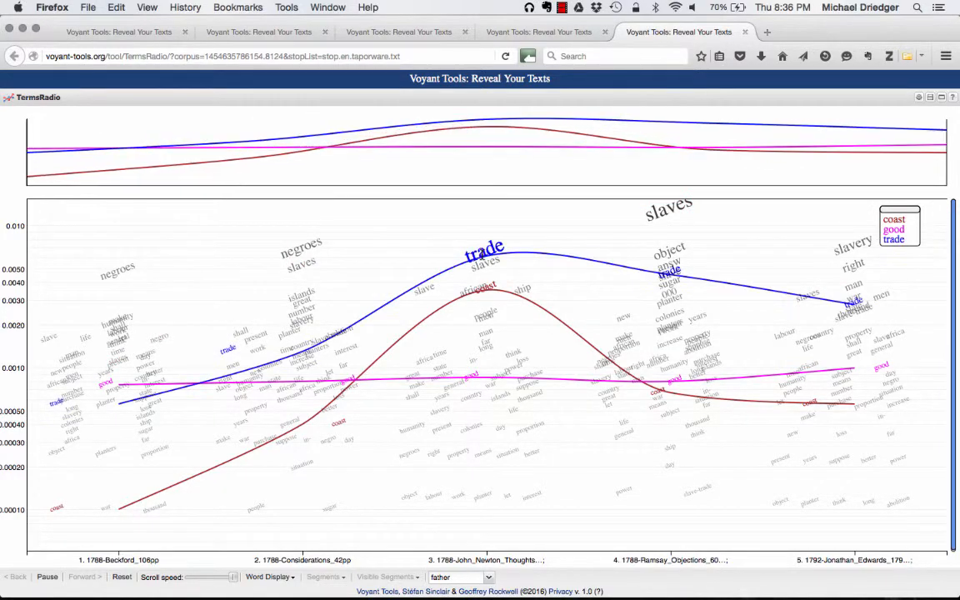
pyautogui.click(488, 422)
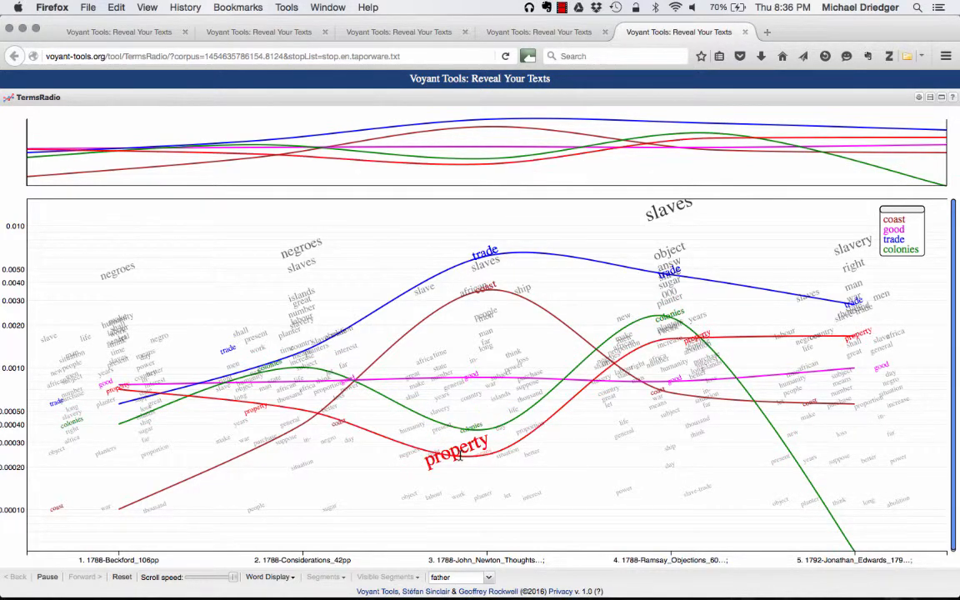
pyautogui.click(458, 453)
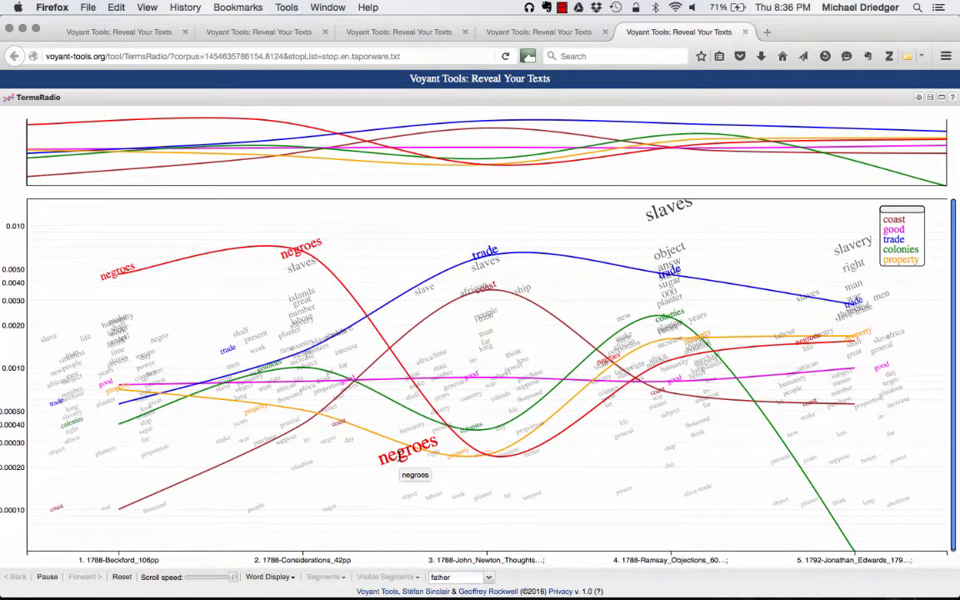
pyautogui.click(401, 454)
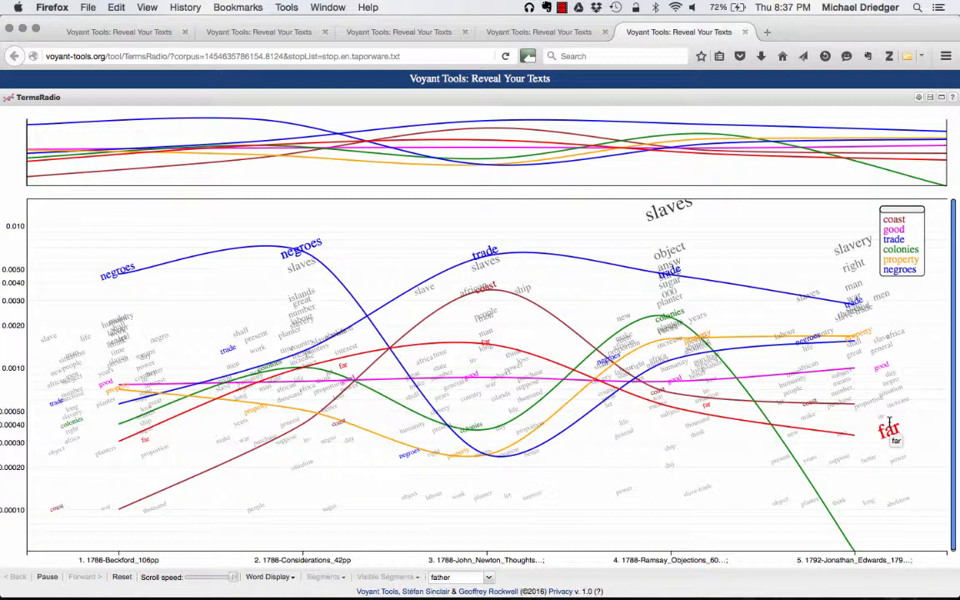
pyautogui.click(888, 424)
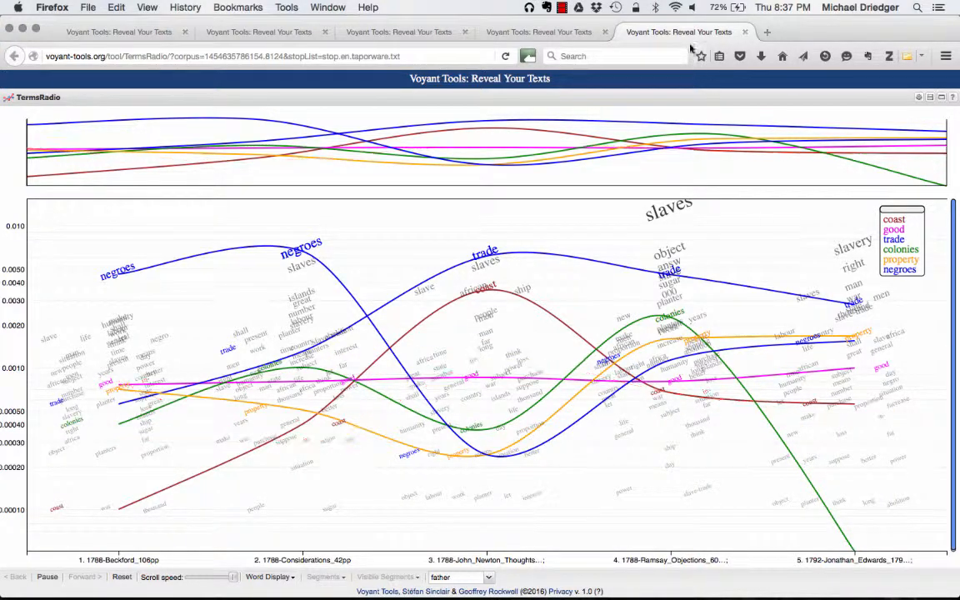
pyautogui.click(563, 9)
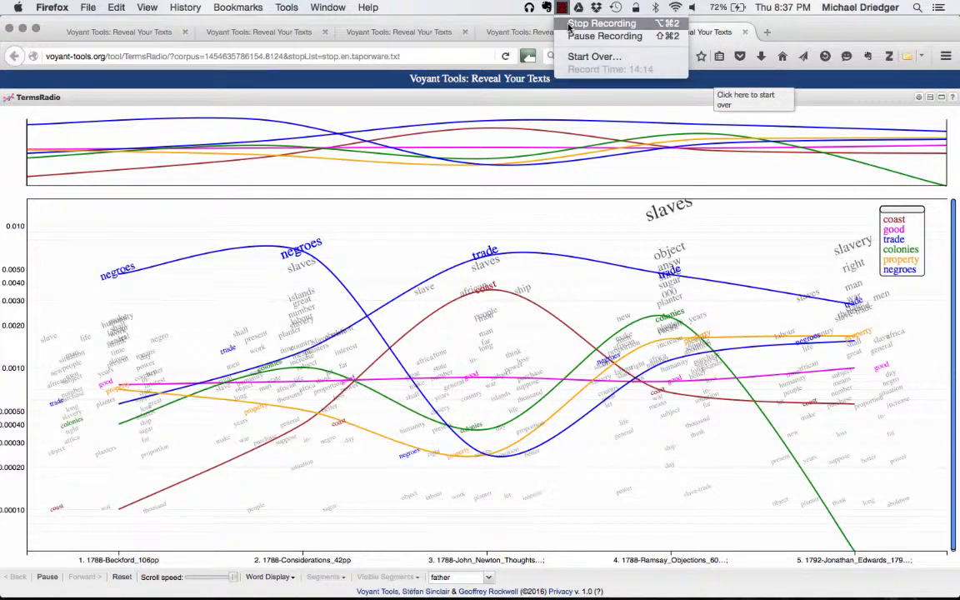